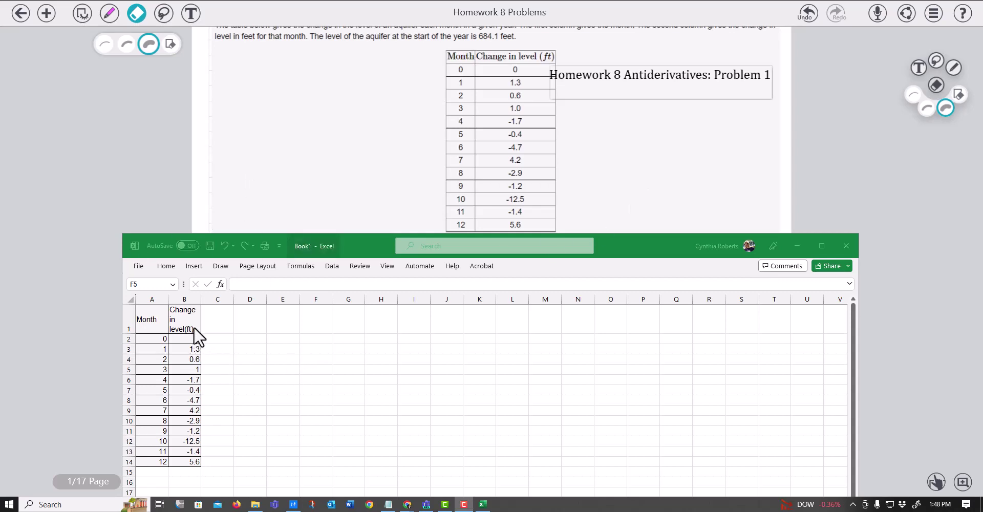
Step: Widen columns A and B and fit the height of header row 1 to its text
{"action": "left_click", "coordinate": [203, 315]}
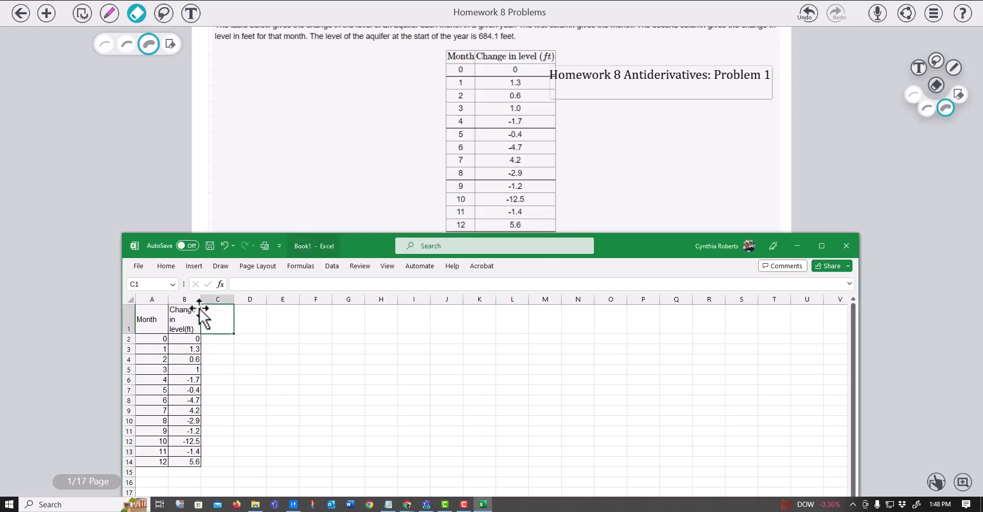
{"action": "left_click_drag", "start_coordinate": [199, 298], "coordinate": [174, 298]}
{"action": "double_click", "coordinate": [131, 333]}
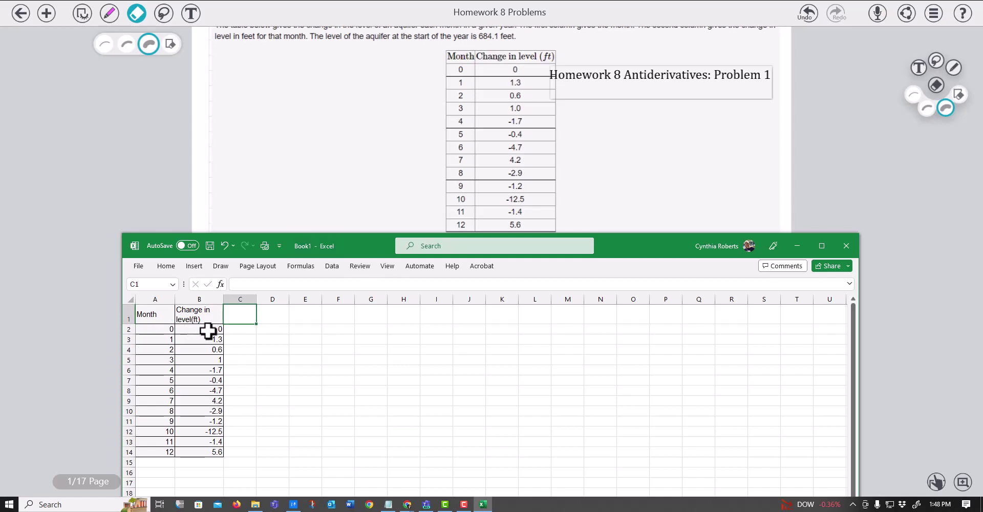
Step: Enter the formula =B2+B3 in cell C3 to start the running total of level changes
{"action": "left_click", "coordinate": [235, 330]}
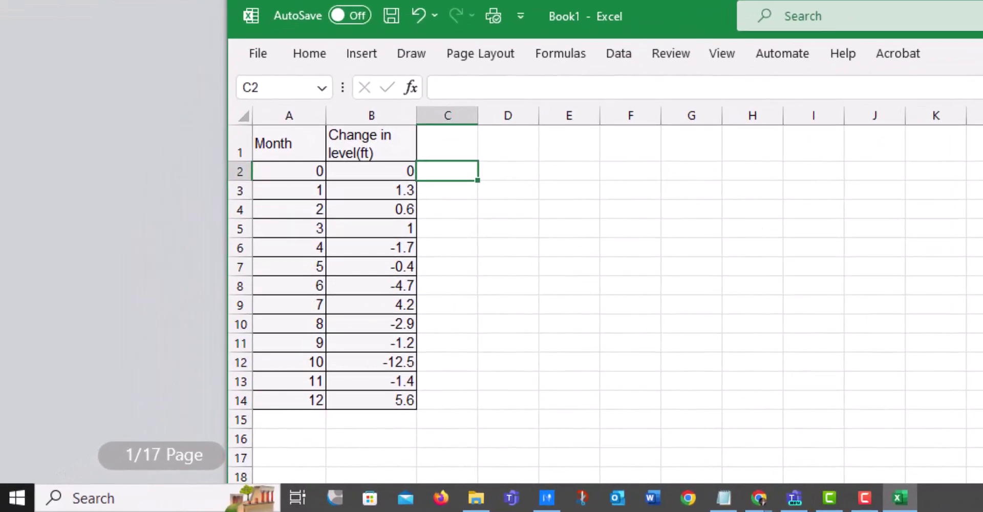
{"action": "left_click", "coordinate": [440, 193]}
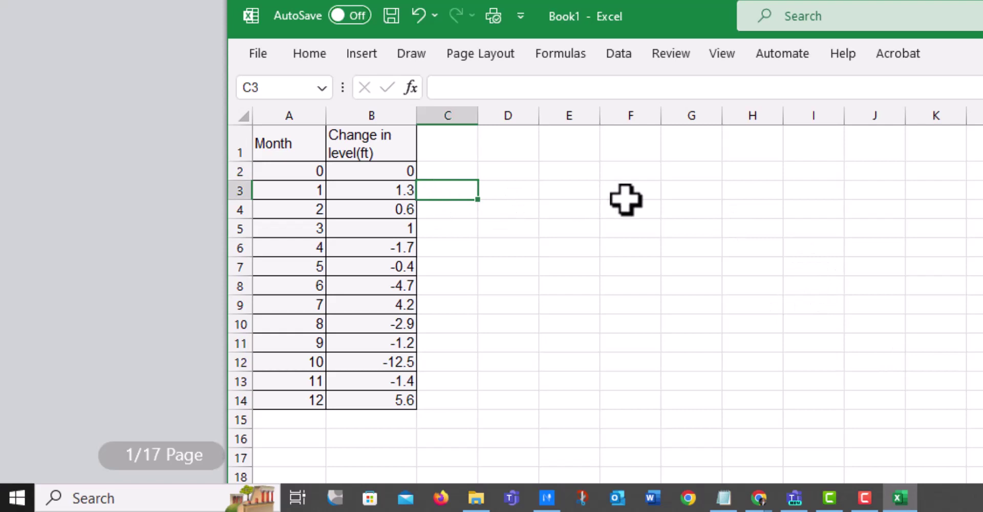
{"action": "type", "text": "="}
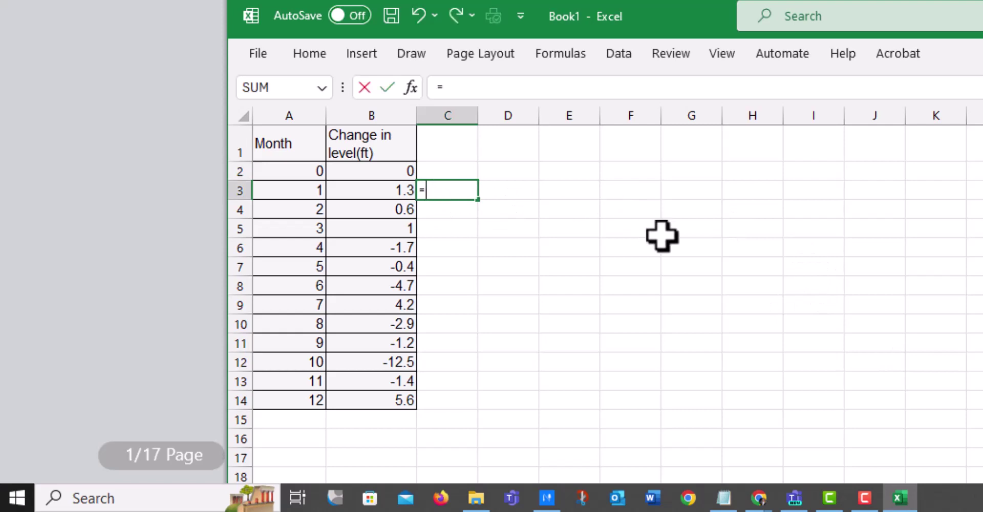
{"action": "left_click", "coordinate": [400, 169]}
{"action": "type", "text": "+"}
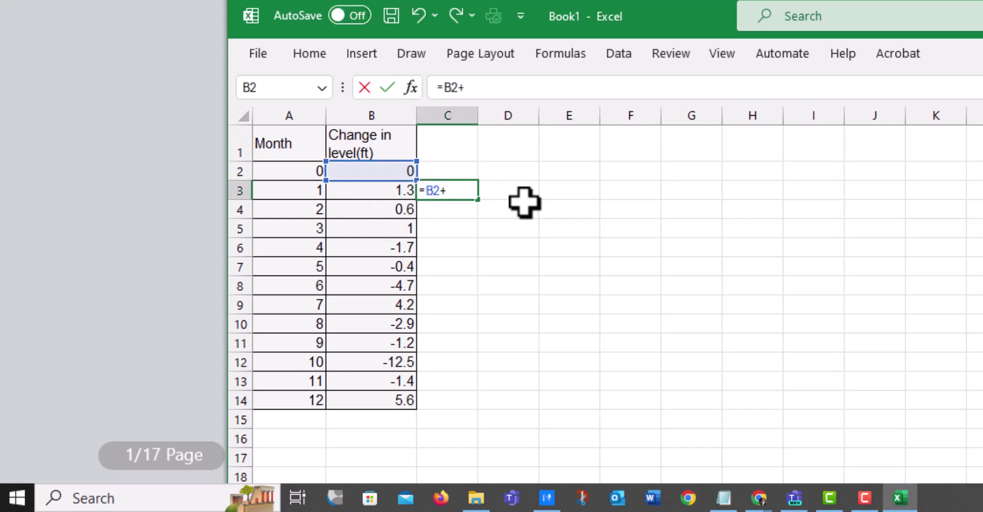
{"action": "left_click", "coordinate": [390, 190]}
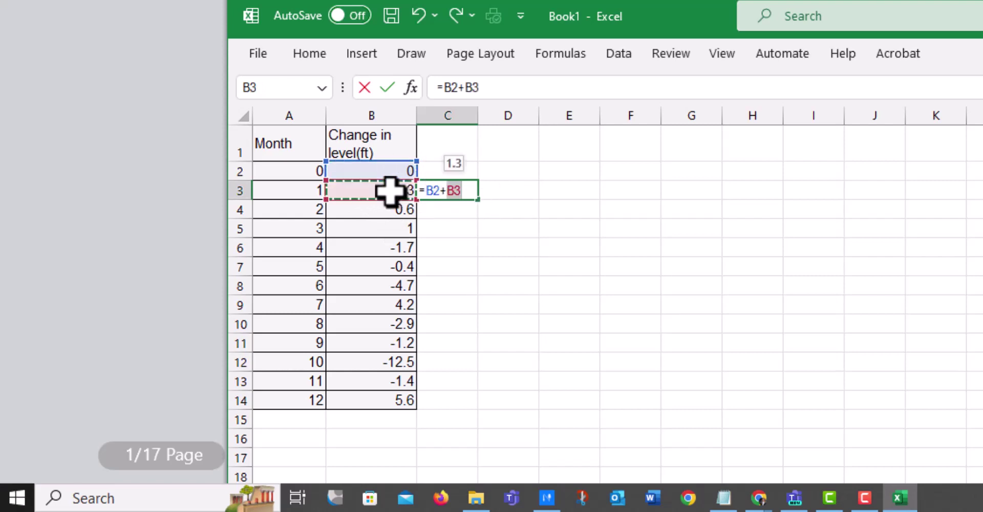
{"action": "key", "text": "Return"}
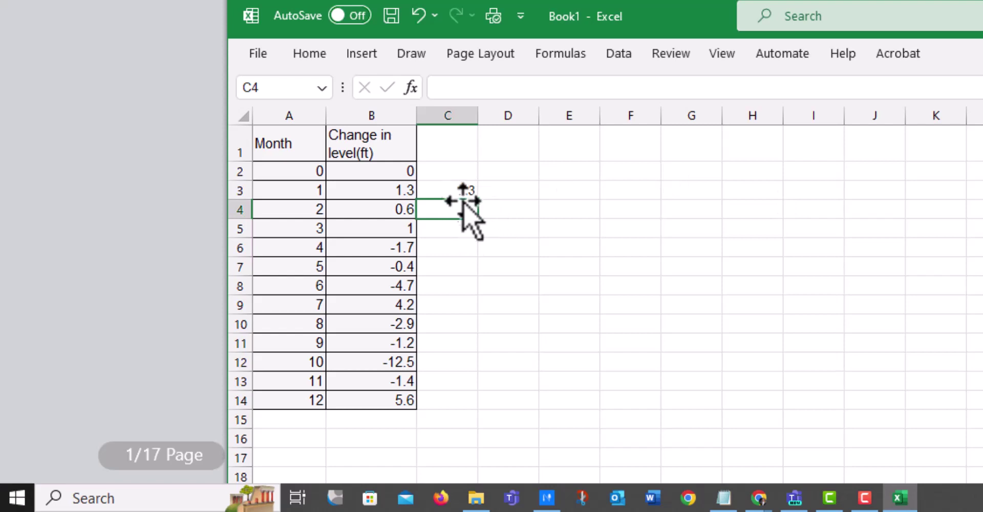
Step: Enter the formula =B4+C3 in cell C4 to add month 2's change to the running total
{"action": "type", "text": "="}
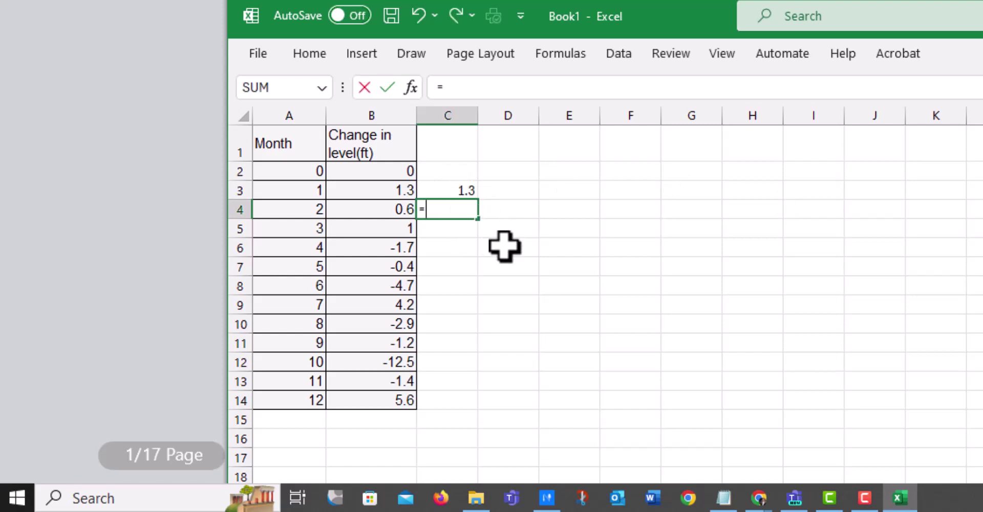
{"action": "left_click", "coordinate": [392, 208]}
{"action": "type", "text": "+"}
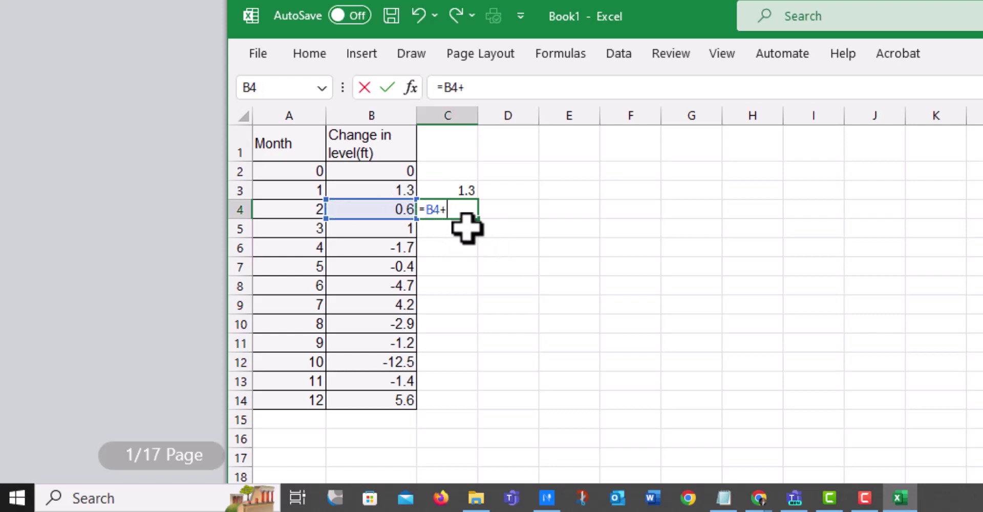
{"action": "left_click", "coordinate": [466, 187]}
{"action": "key", "text": "Return"}
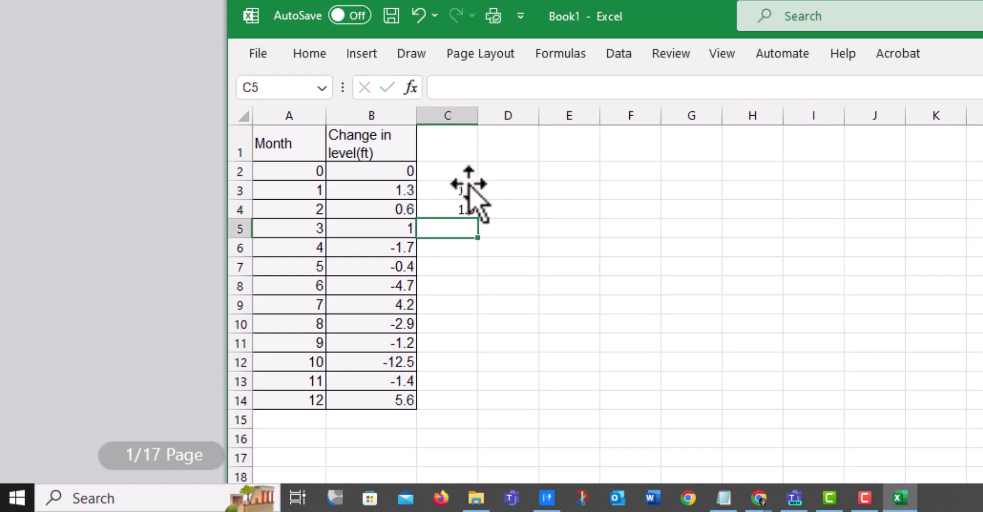
Step: Fill the running-total formula from C4 down through C14 for the remaining months
{"action": "left_click", "coordinate": [458, 210]}
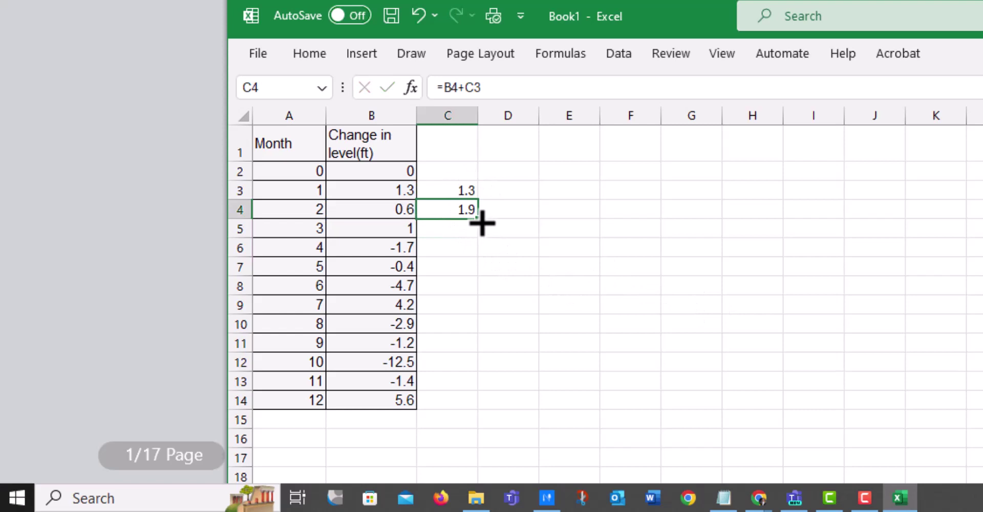
{"action": "left_click_drag", "start_coordinate": [481, 222], "coordinate": [463, 409]}
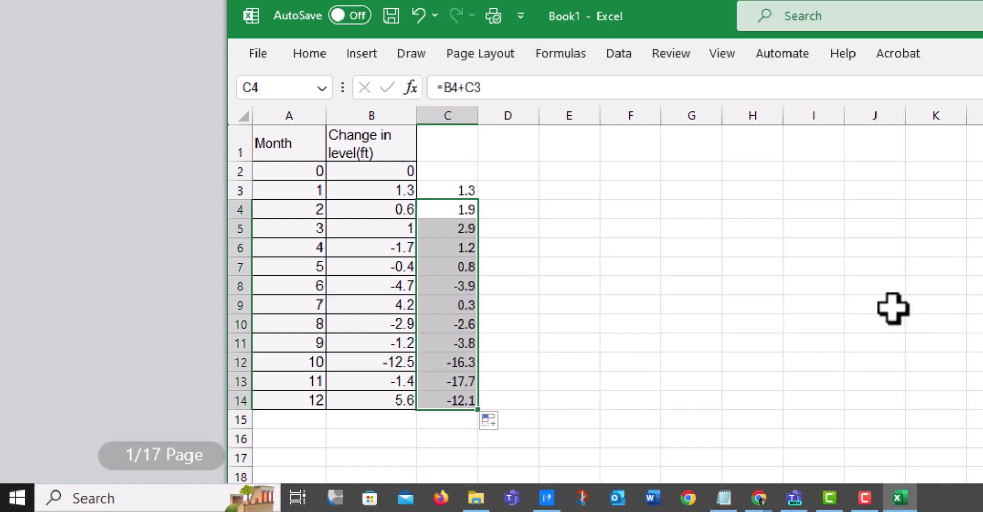
{"action": "left_click", "coordinate": [921, 305]}
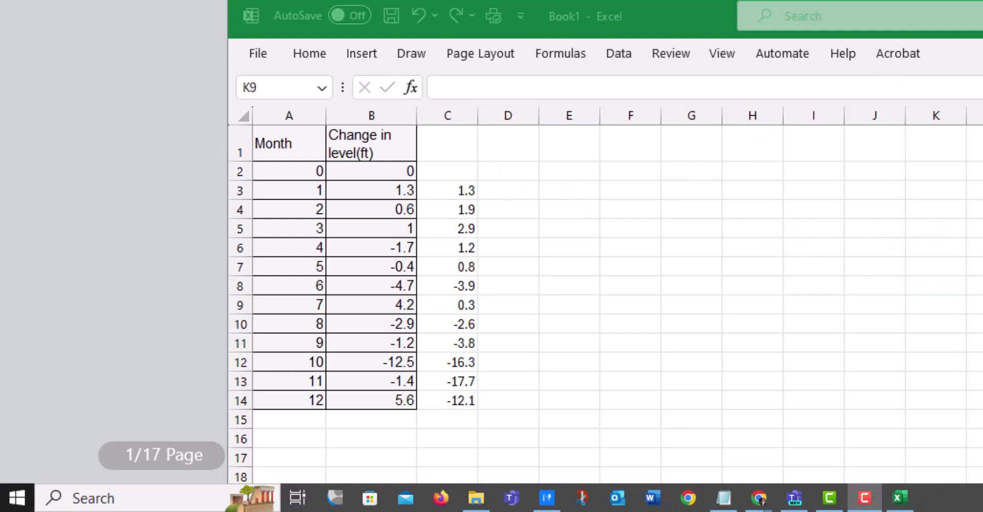
Step: Label cell F2 as L(5)
{"action": "left_click", "coordinate": [635, 174]}
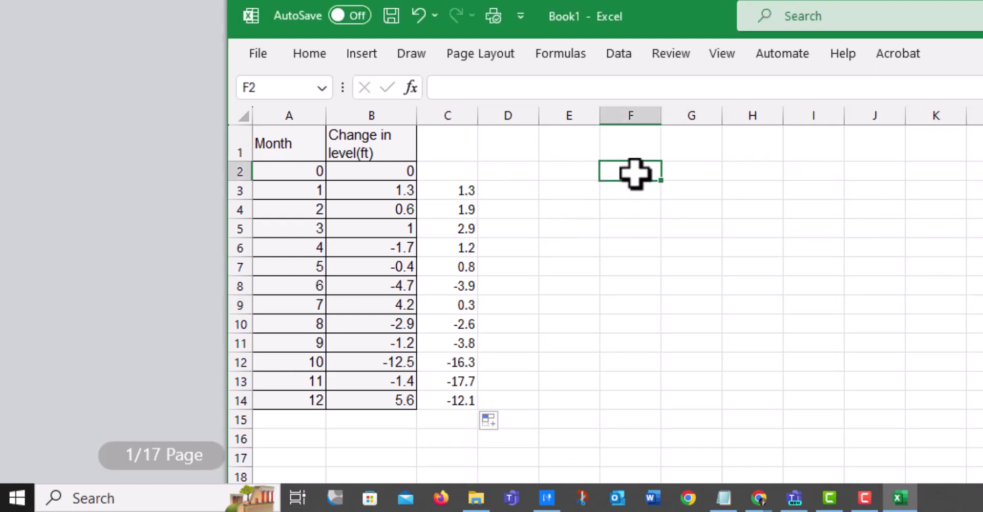
{"action": "type", "text": "L(5"}
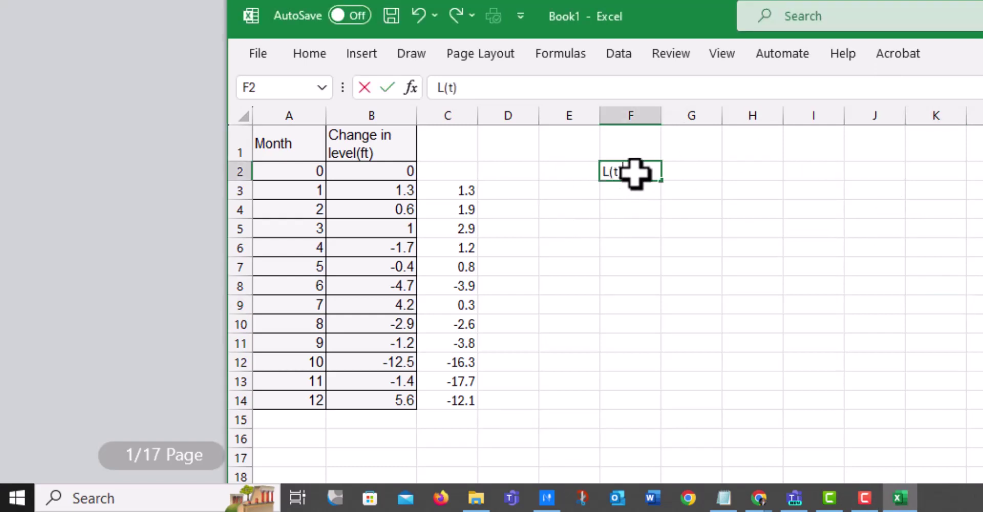
{"action": "key", "text": "Tab"}
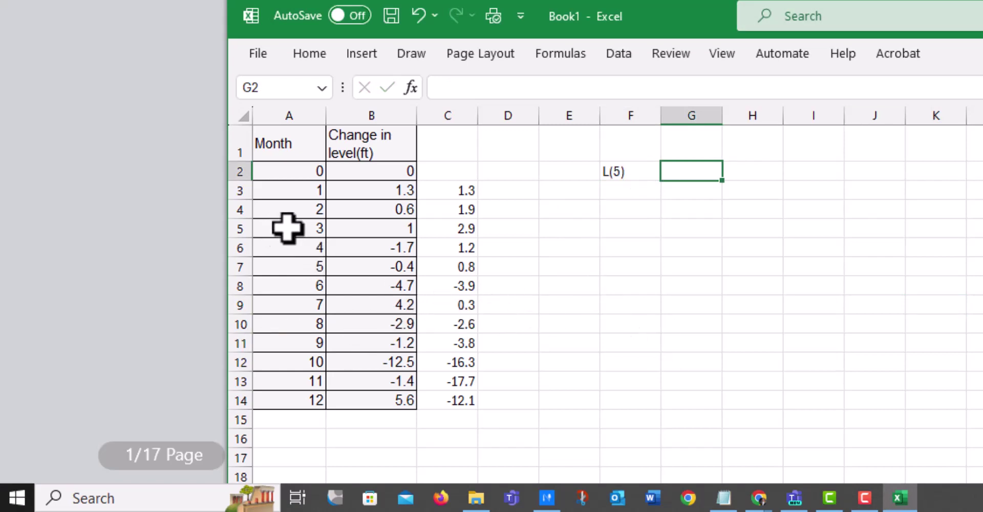
{"action": "left_click", "coordinate": [452, 229]}
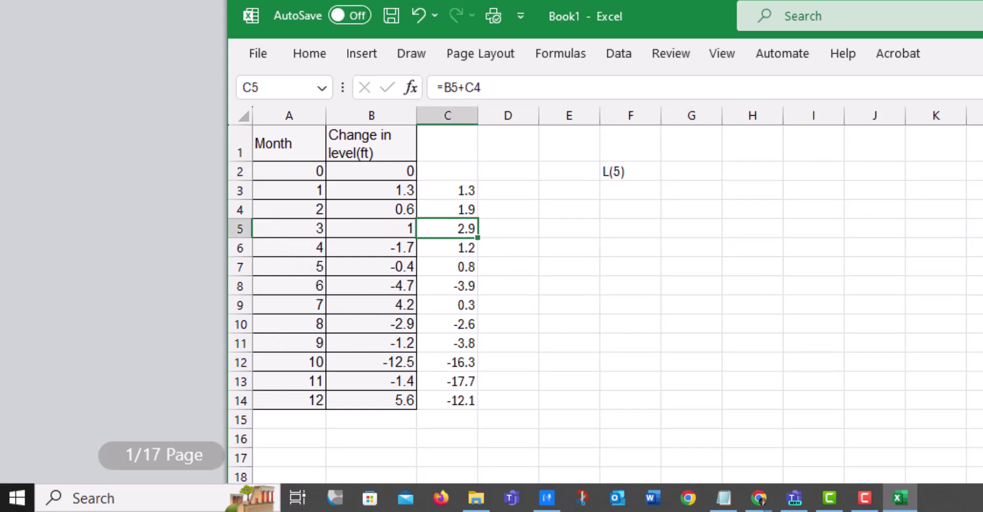
Step: Label cell F1 as Start and enter the starting aquifer level 684.1 in G1
{"action": "left_click", "coordinate": [641, 149]}
{"action": "type", "text": "St"}
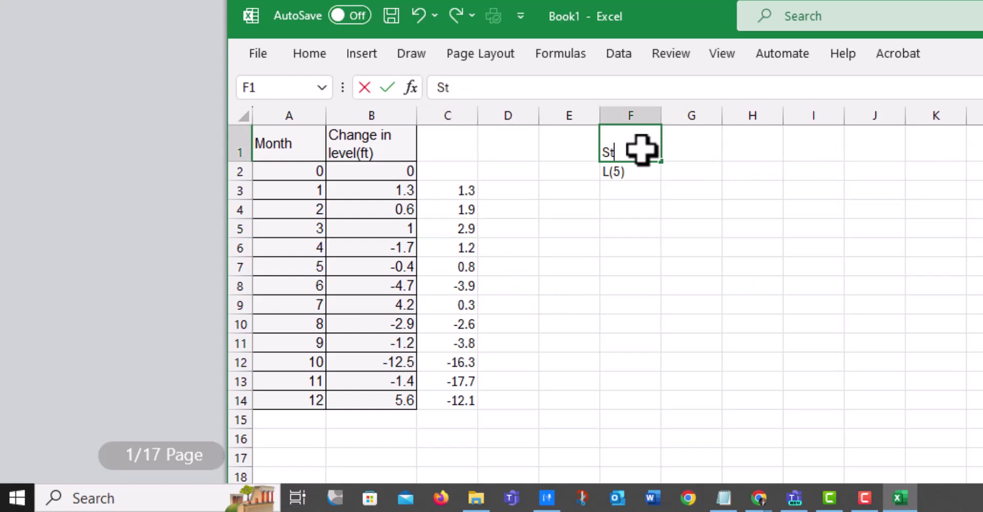
{"action": "type", "text": "art"}
{"action": "key", "text": "Tab"}
{"action": "type", "text": "6"}
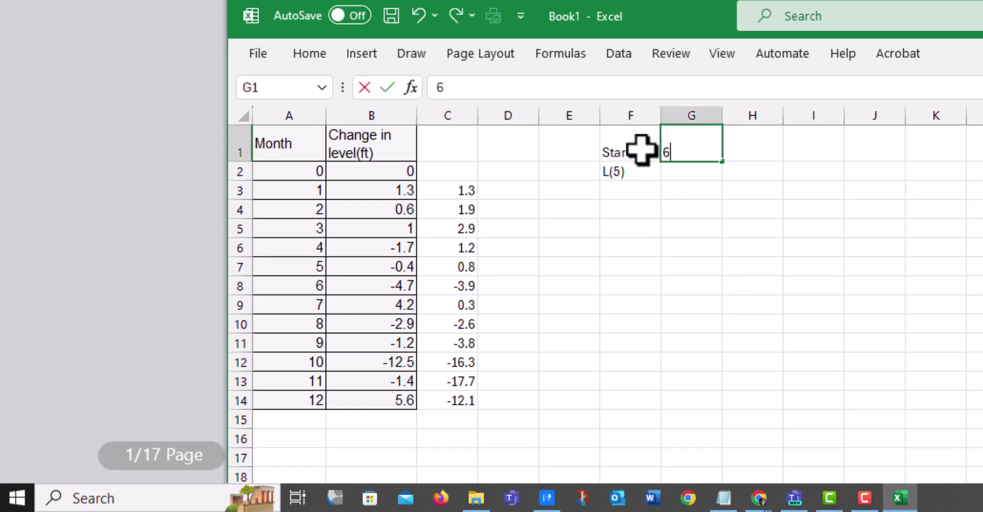
{"action": "key", "text": "Return"}
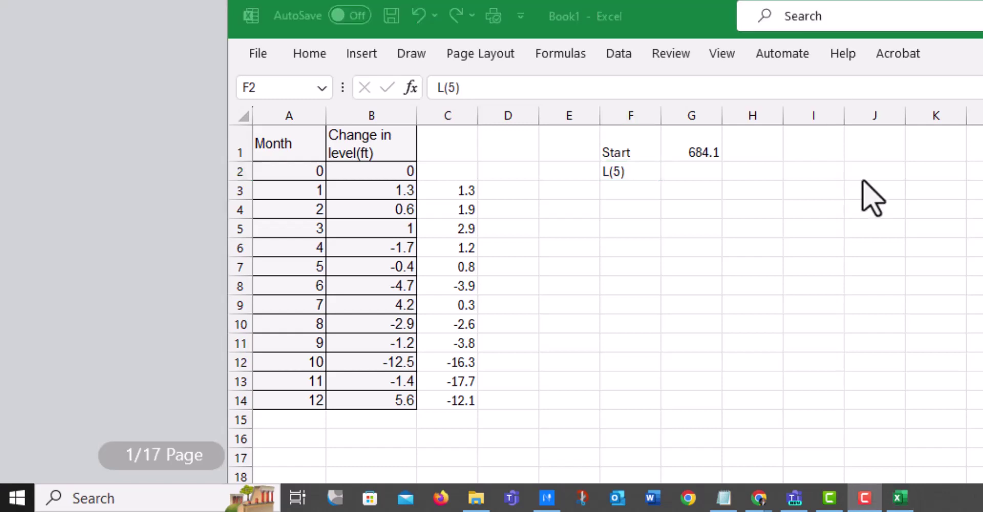
Step: Calculate the aquifer level at month 5 in cell G2 with the formula =G1+C7
{"action": "left_click", "coordinate": [696, 150]}
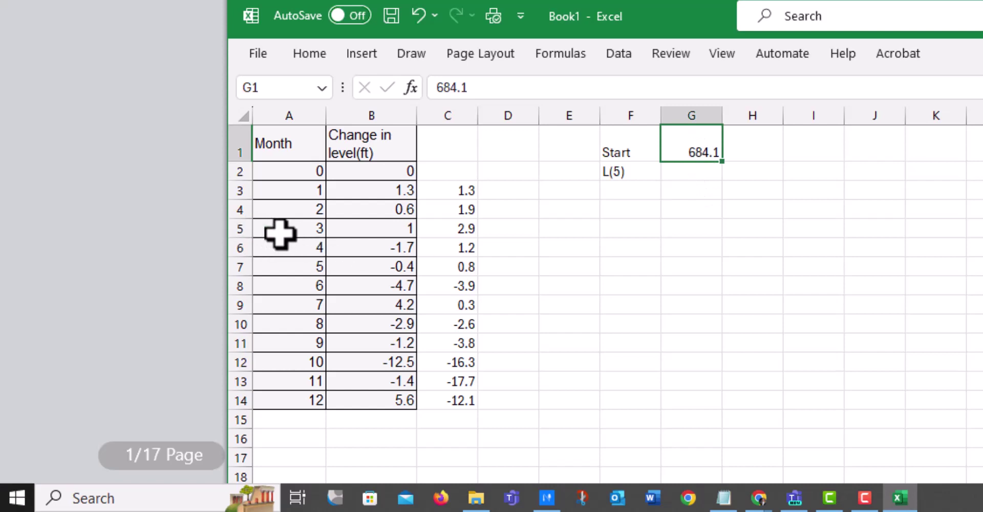
{"action": "left_click", "coordinate": [459, 233]}
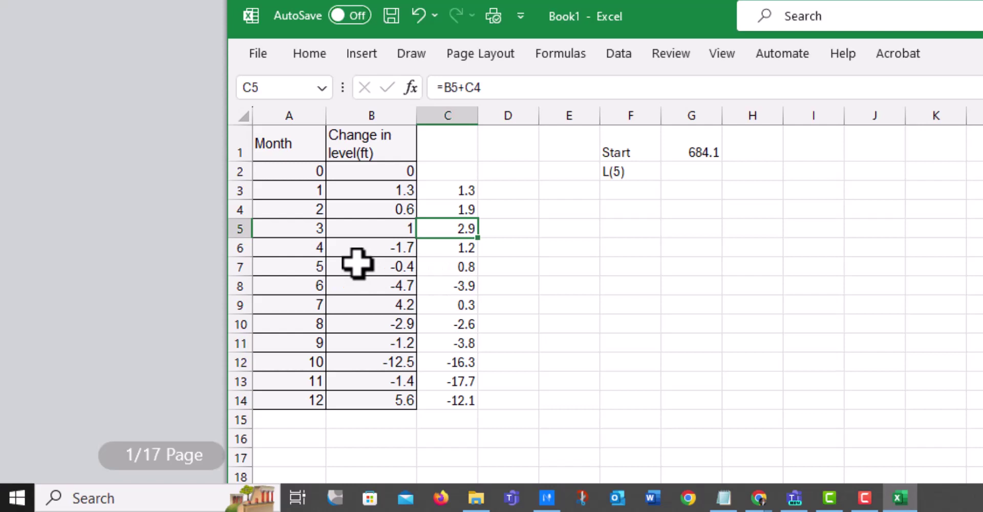
{"action": "left_click", "coordinate": [299, 265]}
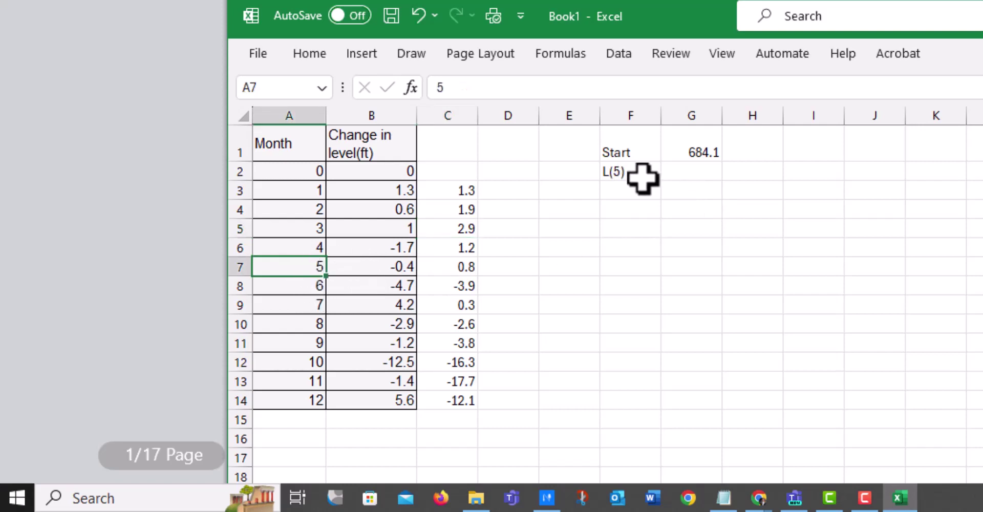
{"action": "left_click", "coordinate": [468, 263]}
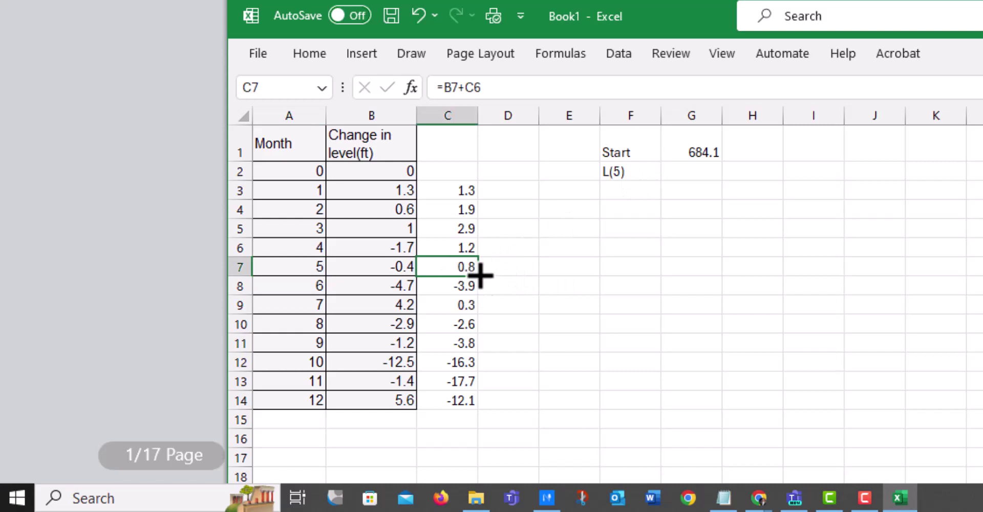
{"action": "left_click", "coordinate": [704, 169]}
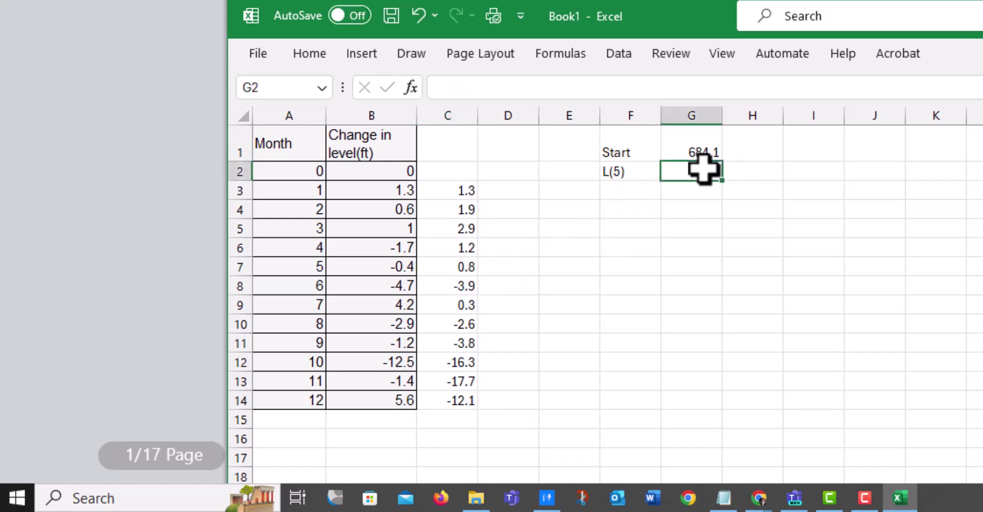
{"action": "type", "text": "="}
{"action": "left_click", "coordinate": [702, 149]}
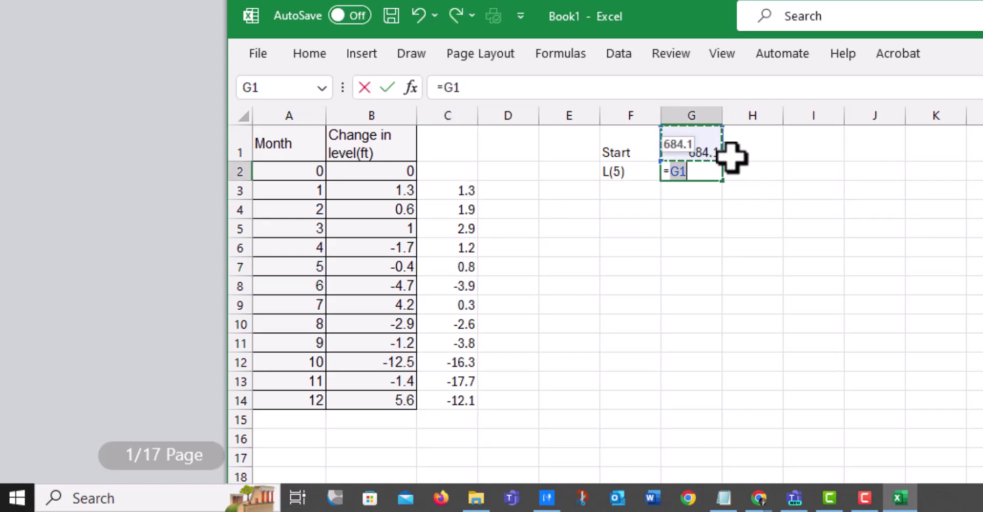
{"action": "type", "text": "+"}
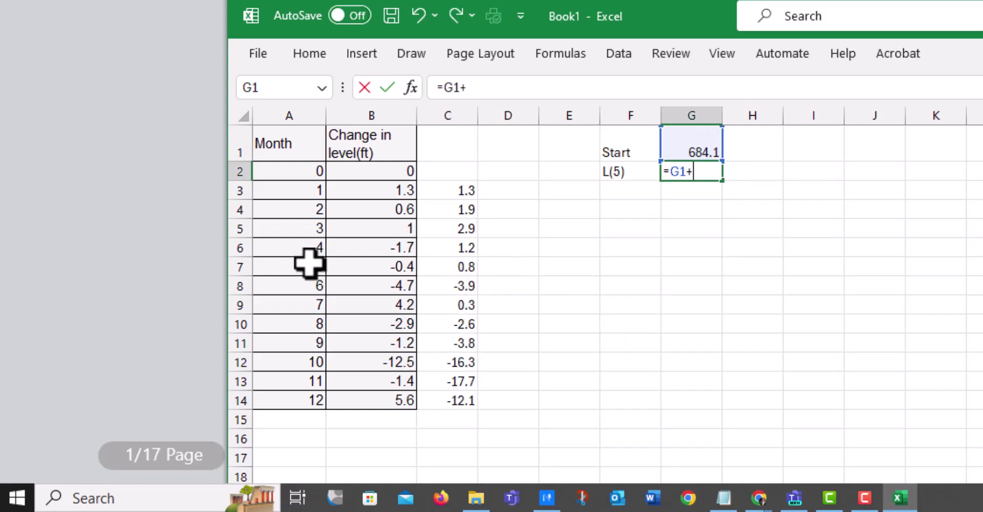
{"action": "left_click", "coordinate": [434, 270]}
{"action": "key", "text": "Return"}
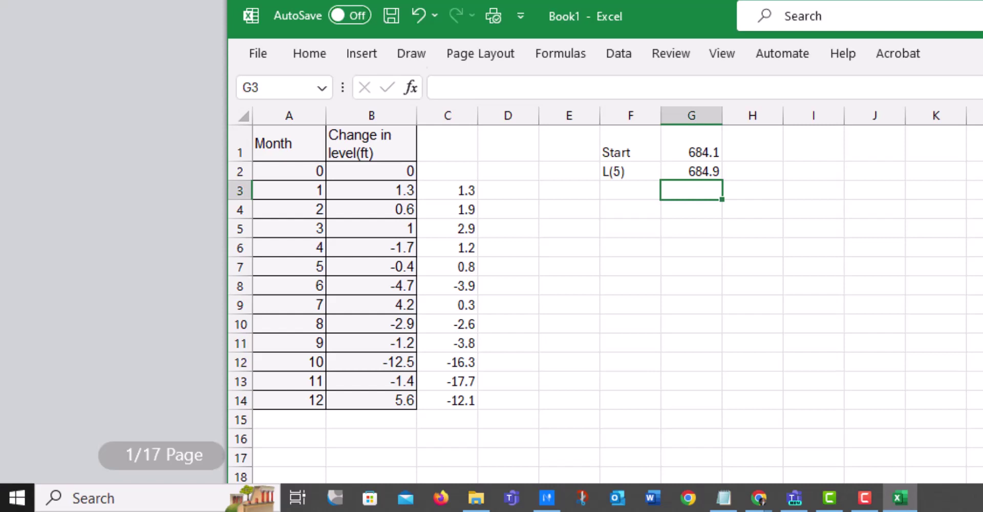
Step: Label cell F3 as net change
{"action": "left_click", "coordinate": [643, 189]}
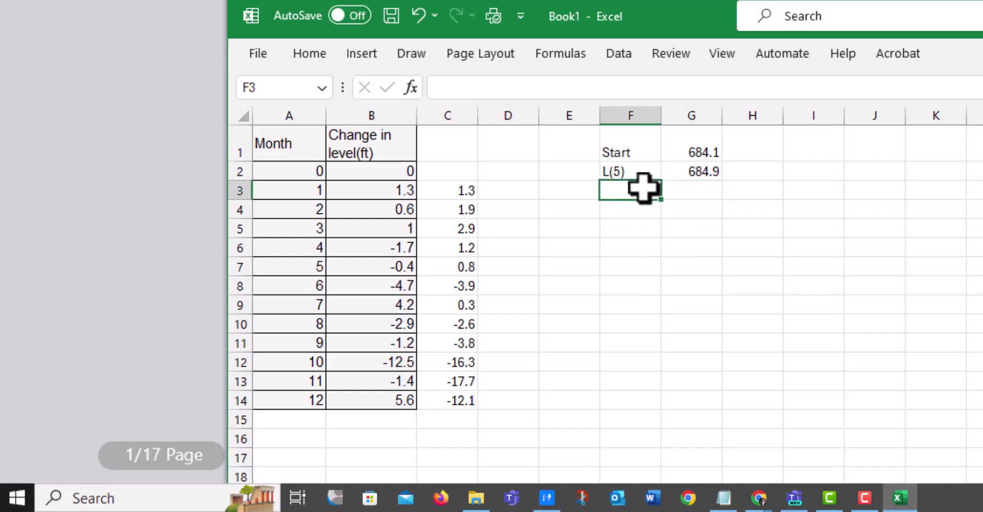
{"action": "type", "text": "net change"}
{"action": "key", "text": "Tab"}
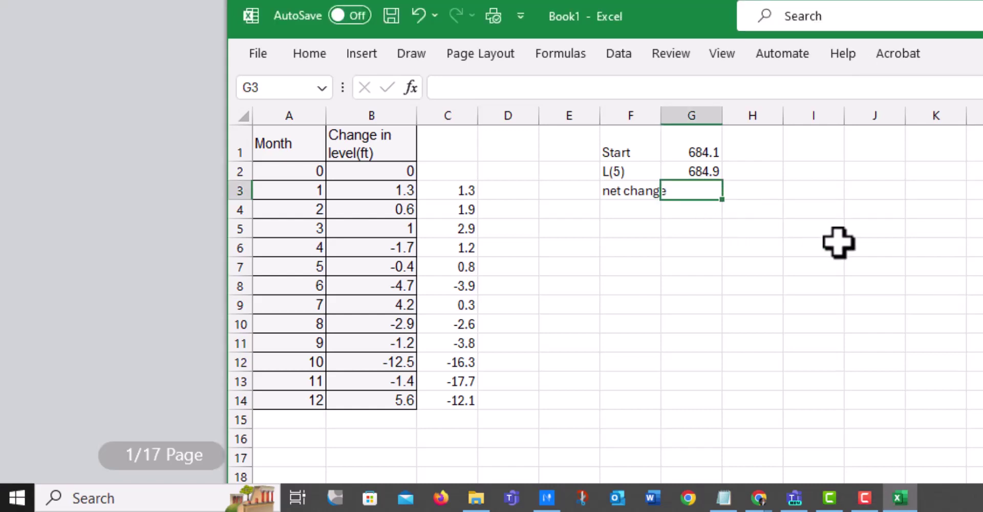
Step: Calculate the net change in cell G3 with the formula =C14+B2, and check the formula behind the month 12 running total
{"action": "type", "text": "="}
{"action": "left_click", "coordinate": [458, 401]}
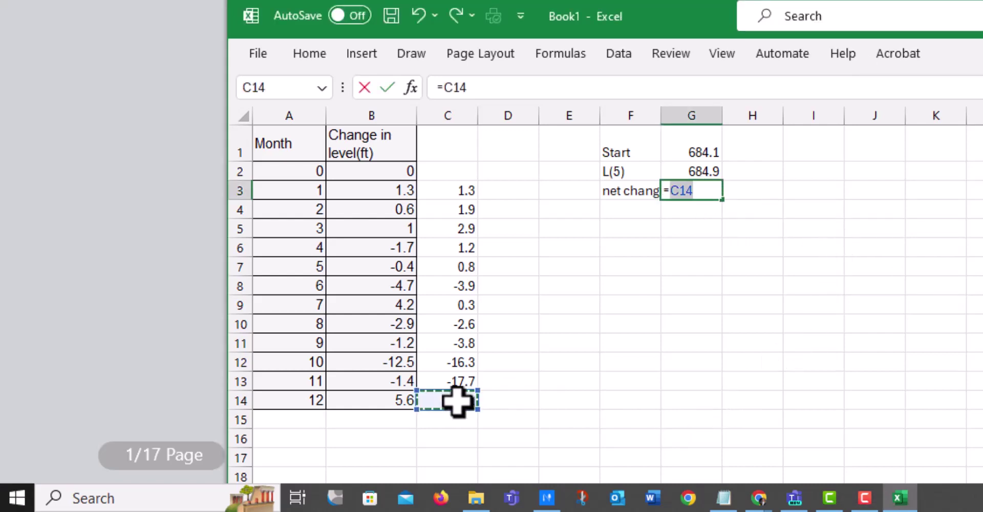
{"action": "type", "text": "+"}
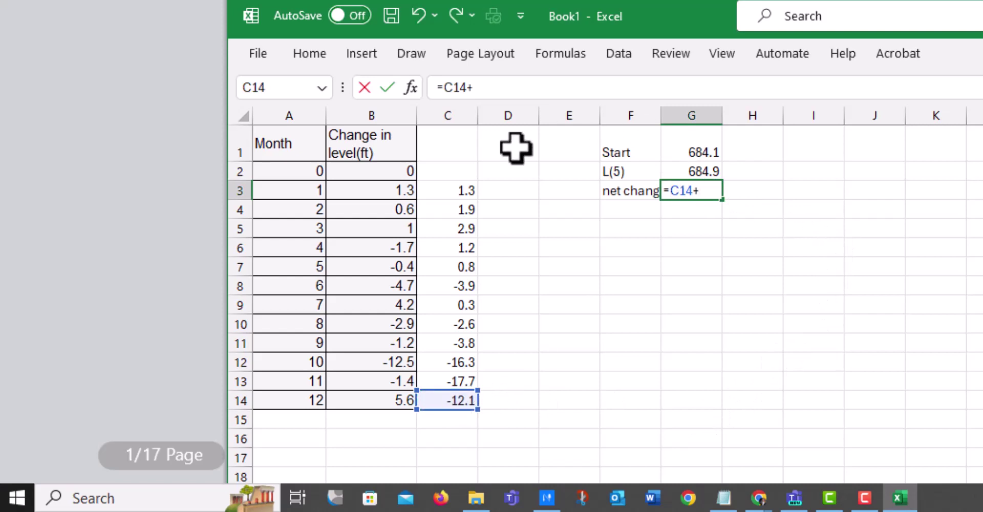
{"action": "left_click", "coordinate": [457, 195]}
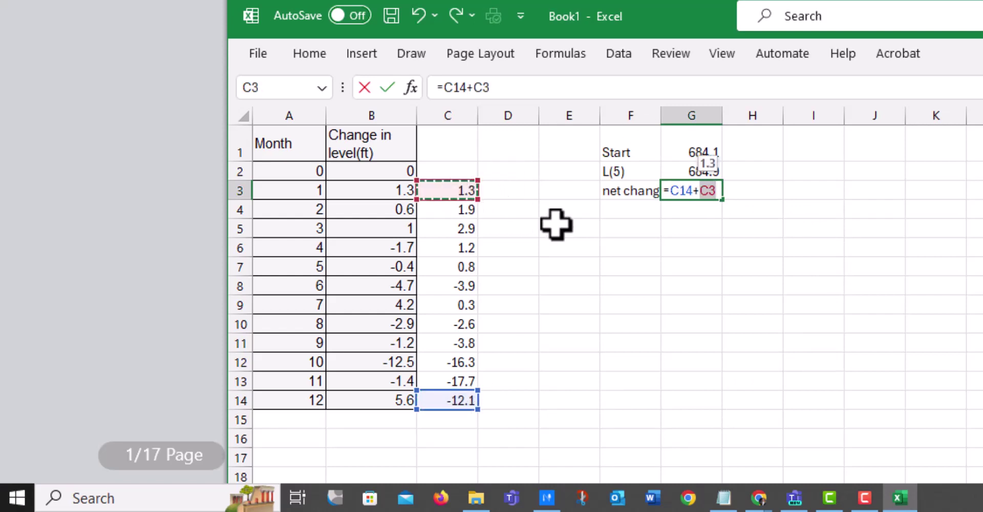
{"action": "left_click", "coordinate": [408, 170]}
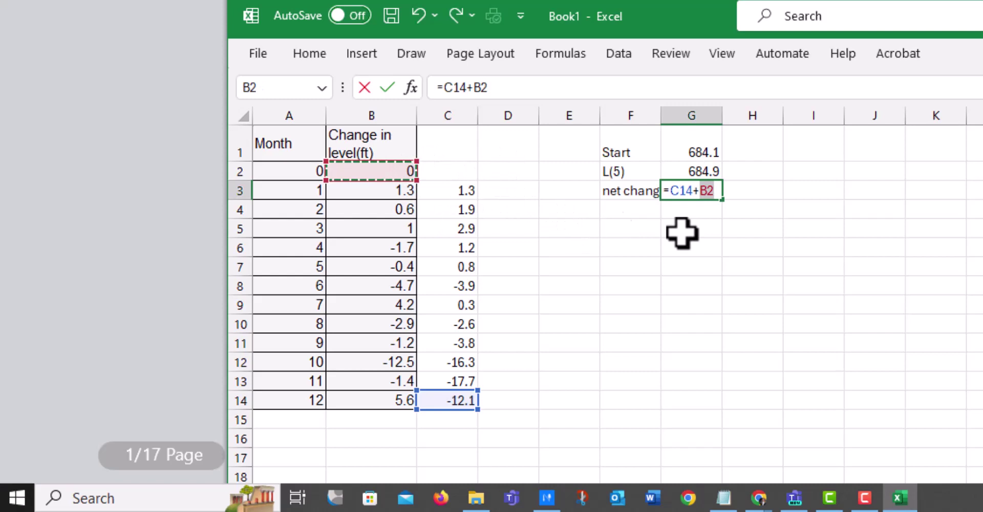
{"action": "key", "text": "Return"}
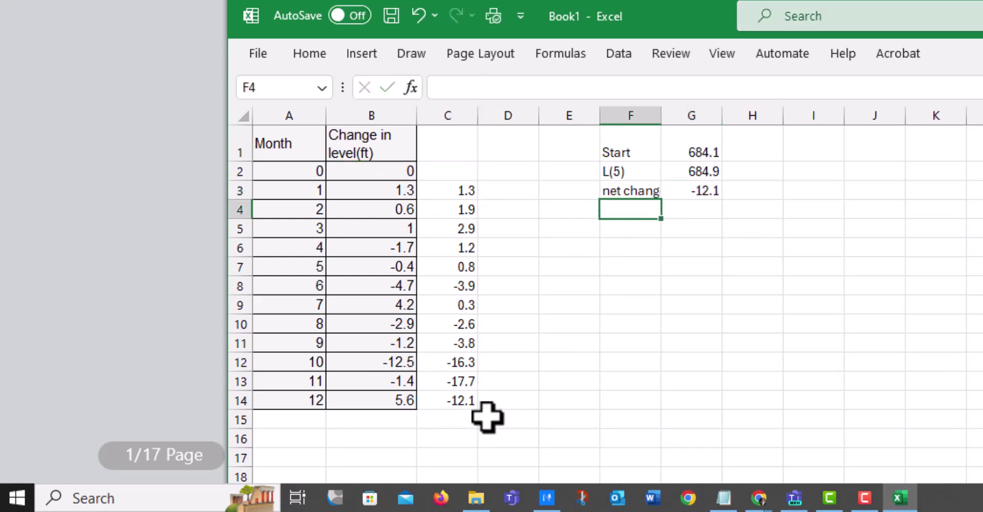
{"action": "left_click", "coordinate": [464, 402]}
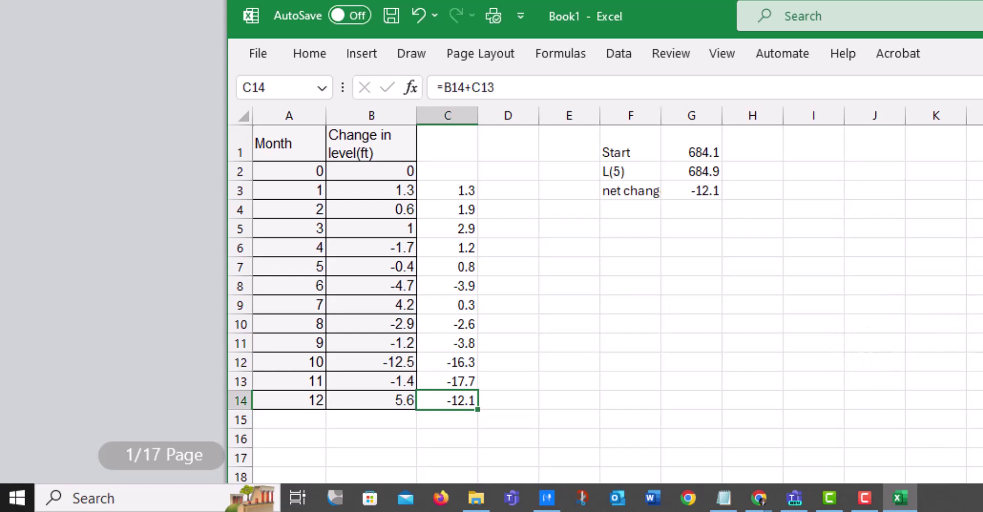
Step: Enter the starting aquifer level 684.1 in cell D1
{"action": "left_click", "coordinate": [507, 171]}
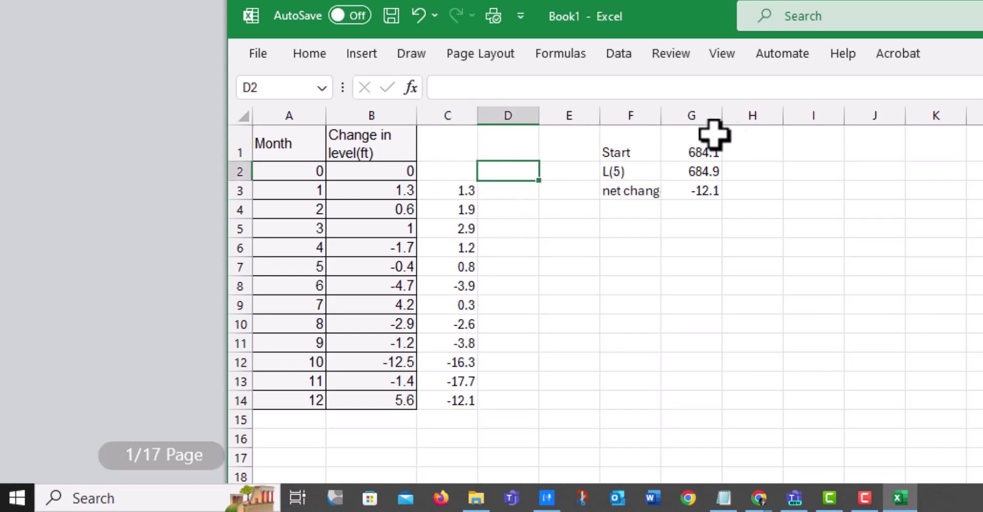
{"action": "left_click", "coordinate": [522, 143]}
{"action": "type", "text": "68"}
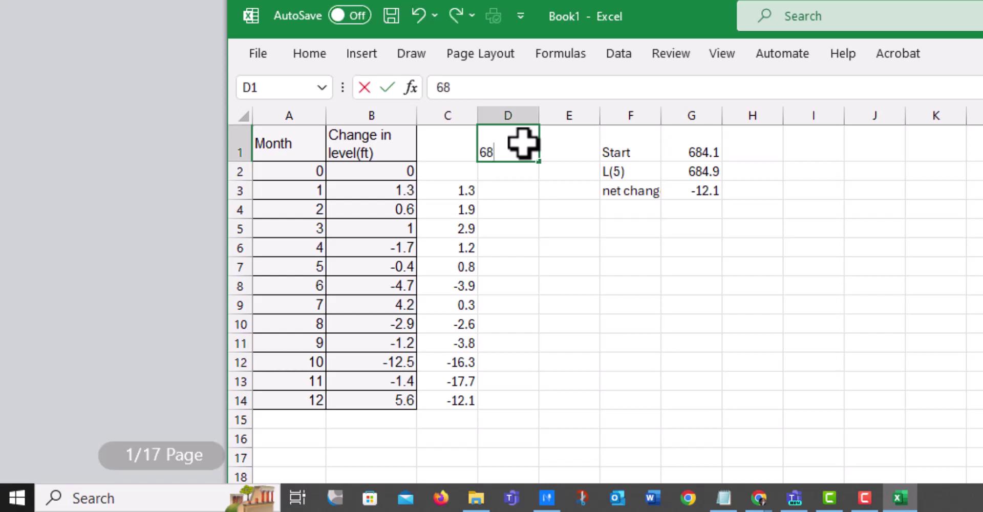
{"action": "type", "text": "4.1"}
{"action": "key", "text": "Return"}
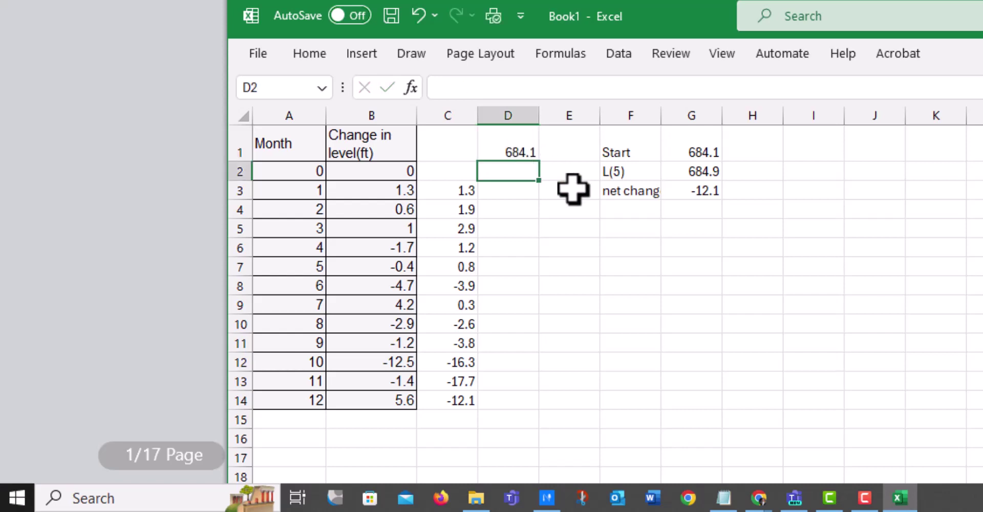
Step: Calculate the month 0 aquifer level in cell D2 with the formula =D1+B2
{"action": "type", "text": "="}
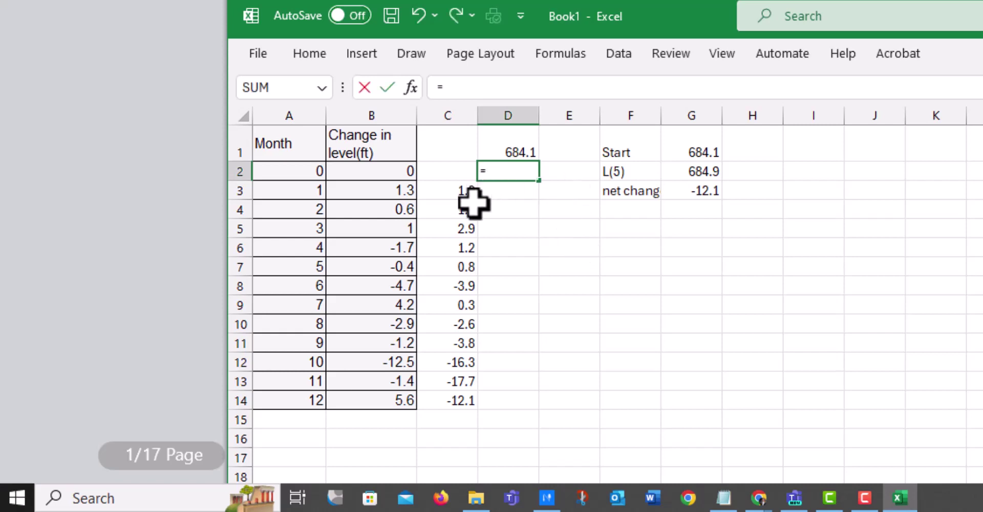
{"action": "left_click", "coordinate": [510, 147]}
{"action": "type", "text": "+"}
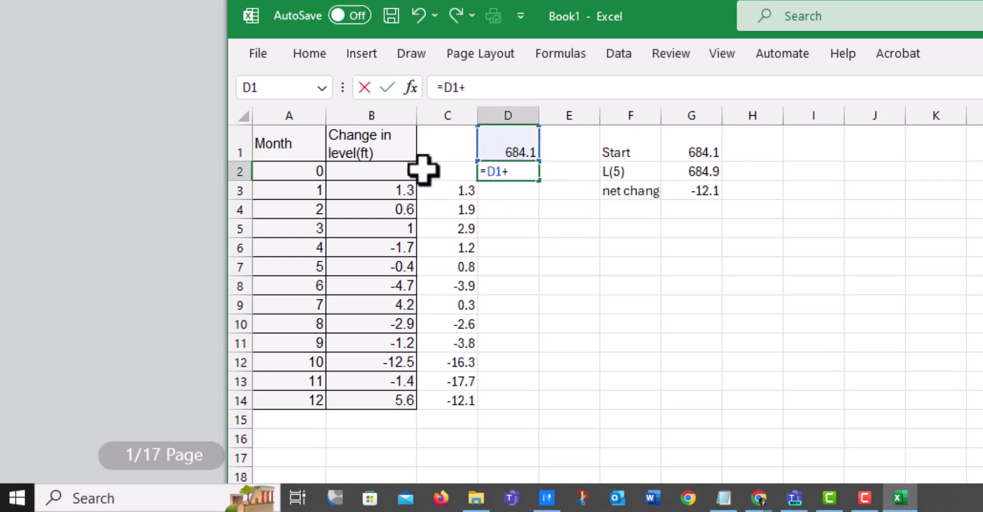
{"action": "left_click", "coordinate": [379, 168]}
{"action": "key", "text": "Return"}
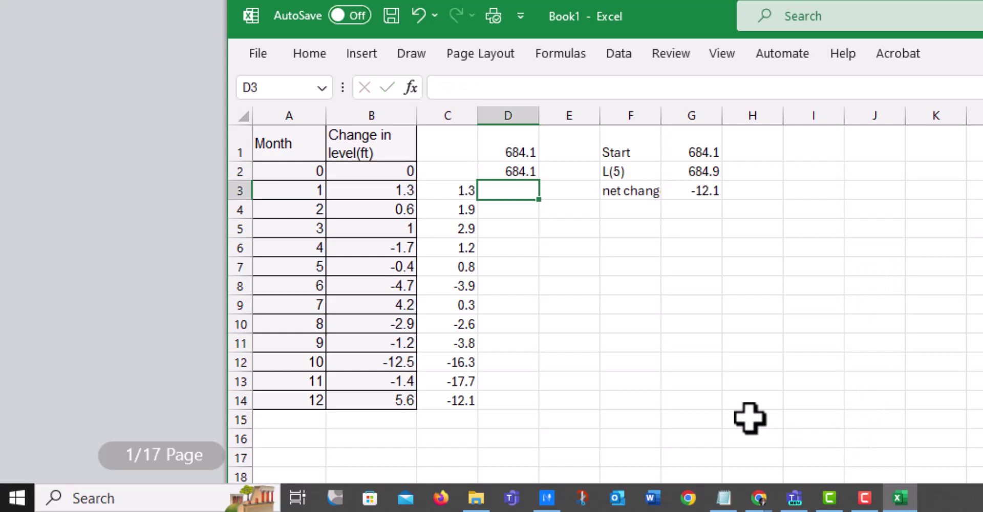
Step: Calculate the month 1 level in cell D3 with =D2+B3 and fill the formula down through D14
{"action": "type", "text": "="}
{"action": "left_click", "coordinate": [496, 168]}
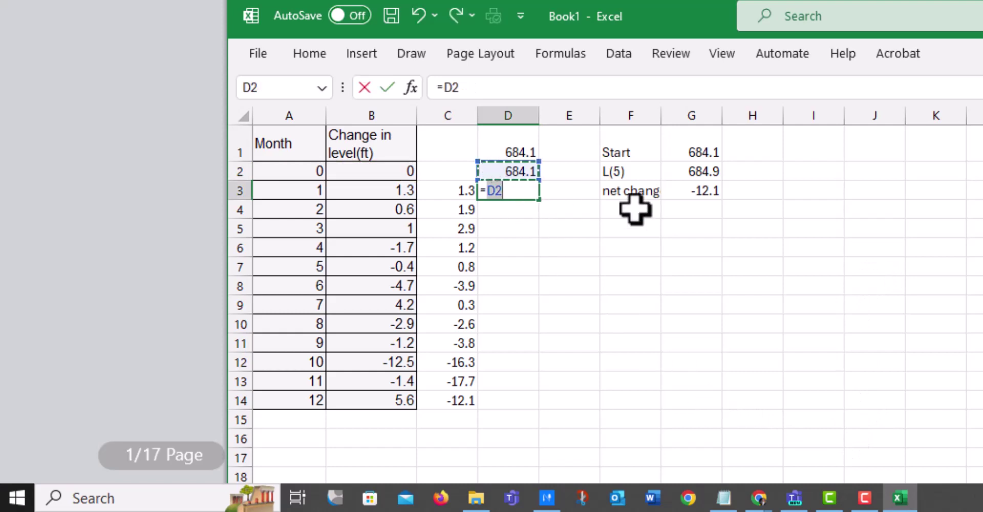
{"action": "type", "text": "+"}
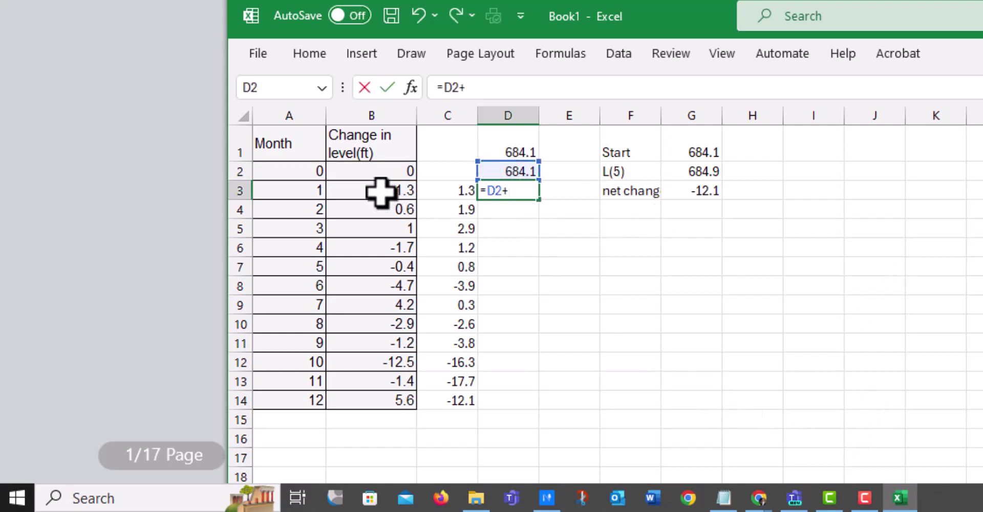
{"action": "left_click", "coordinate": [382, 191]}
{"action": "key", "text": "Return"}
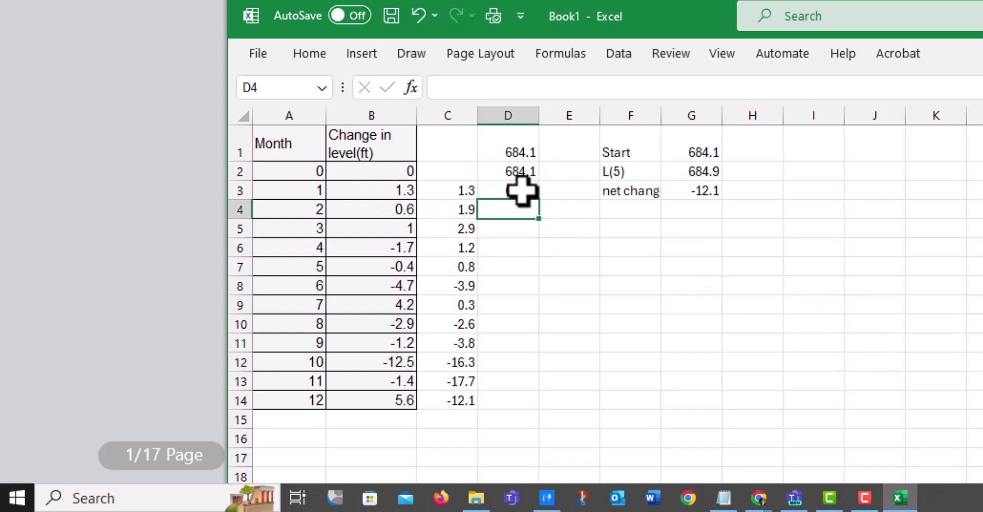
{"action": "left_click", "coordinate": [527, 189]}
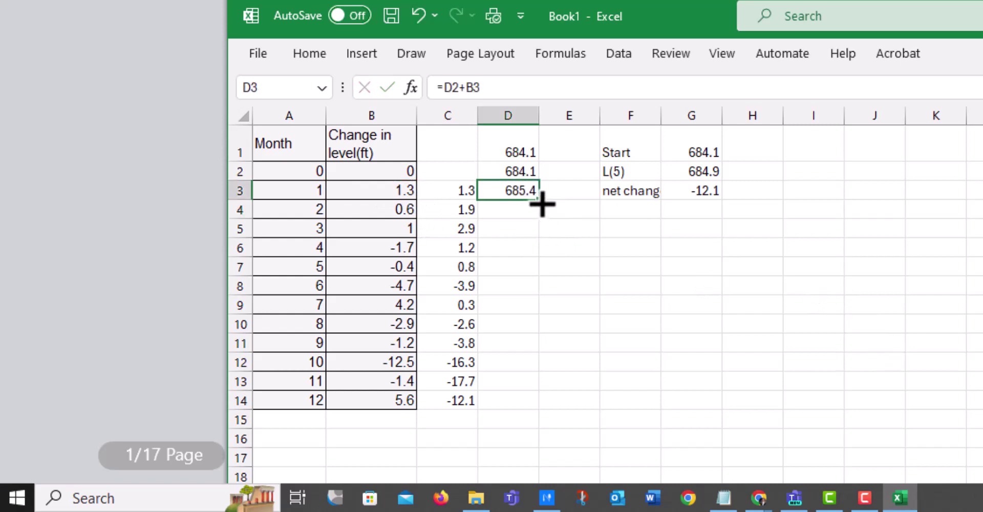
{"action": "left_click_drag", "start_coordinate": [542, 204], "coordinate": [540, 410]}
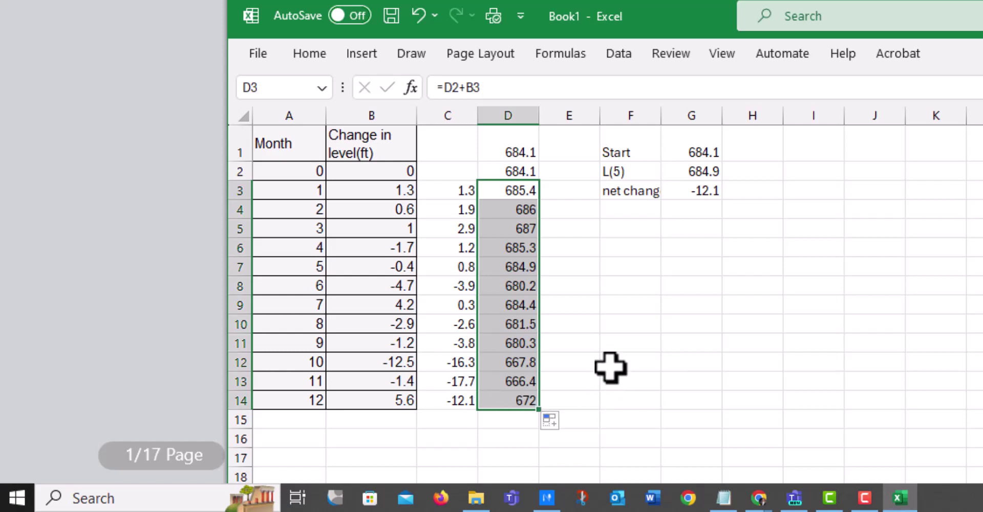
Step: Highlight the month 3 level in D5 with yellow fill and label it highest water level in E5
{"action": "left_click", "coordinate": [523, 226]}
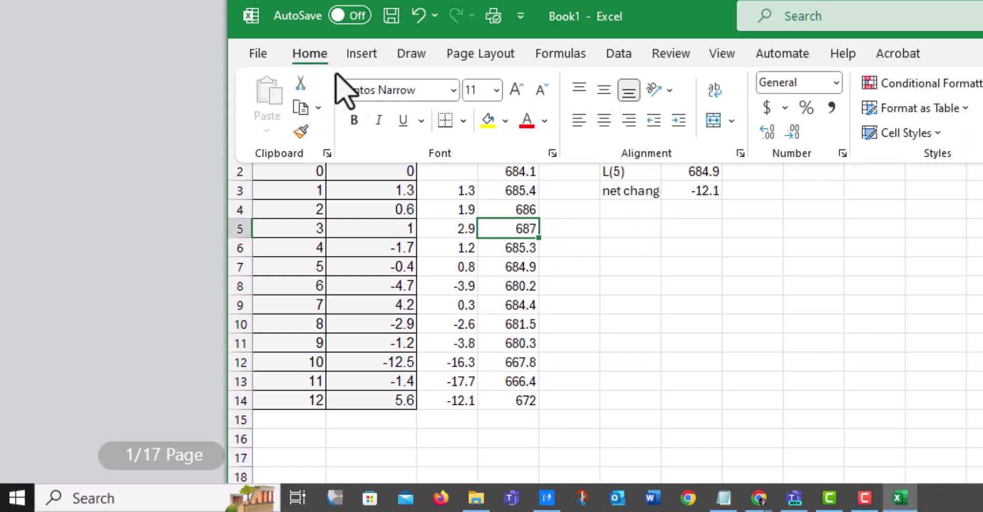
{"action": "left_click", "coordinate": [300, 55]}
{"action": "left_click", "coordinate": [484, 121]}
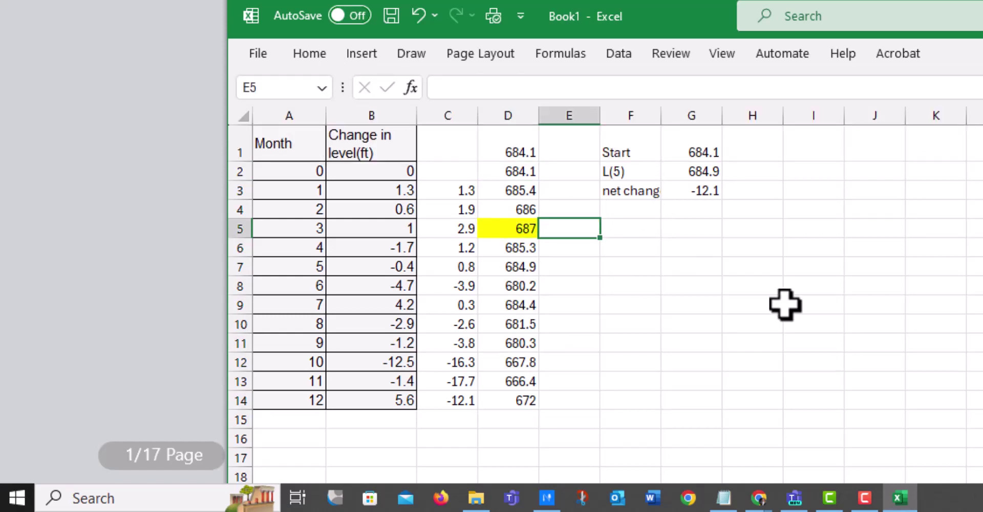
{"action": "type", "text": "highest water level"}
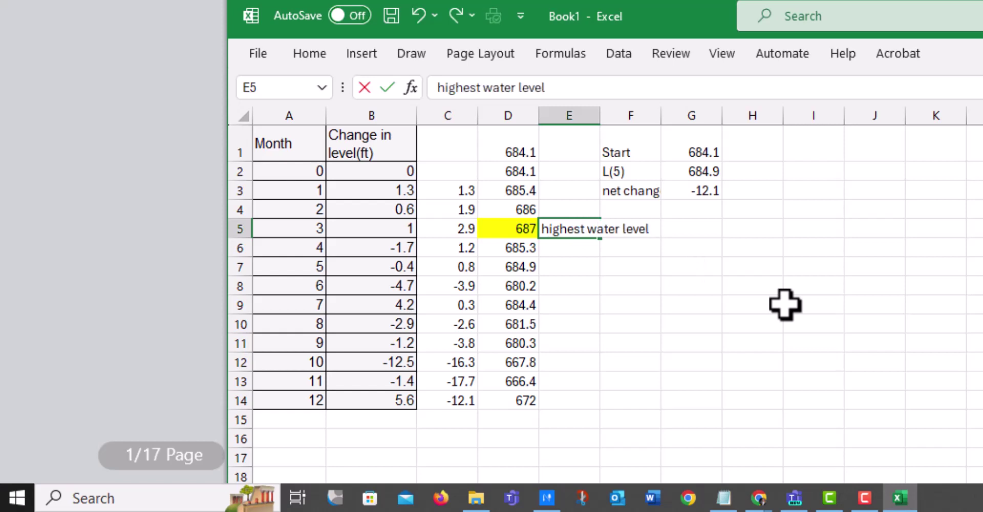
{"action": "key", "text": "Return"}
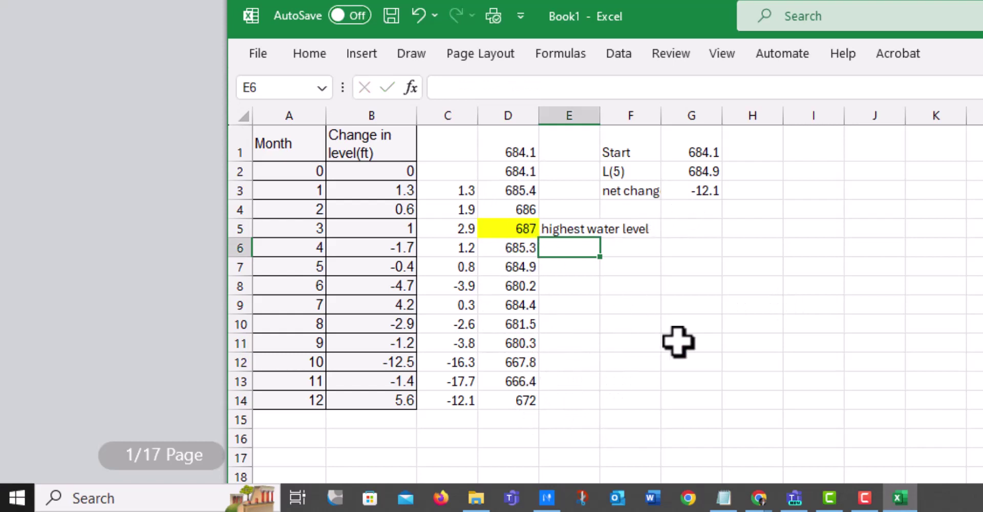
Step: Calculate the highest water level in cell G5 with the formula =MAX(D1:D14)
{"action": "left_click", "coordinate": [707, 233]}
{"action": "type", "text": "=max("}
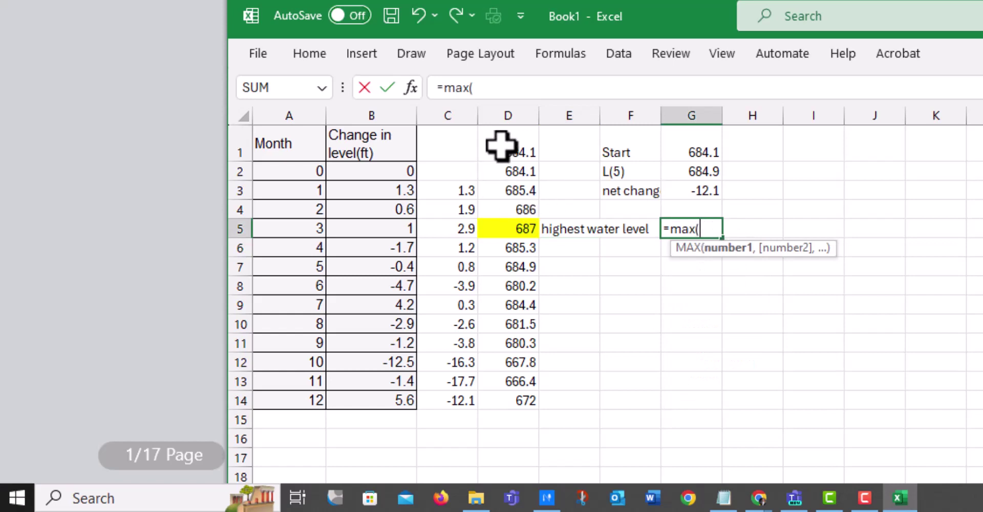
{"action": "left_click_drag", "start_coordinate": [503, 144], "coordinate": [523, 394]}
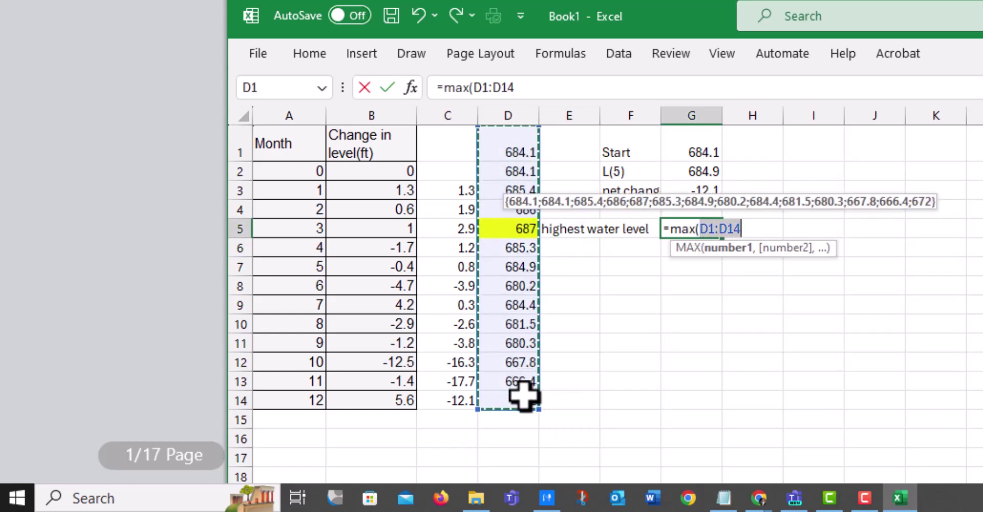
{"action": "type", "text": ")"}
{"action": "key", "text": "Return"}
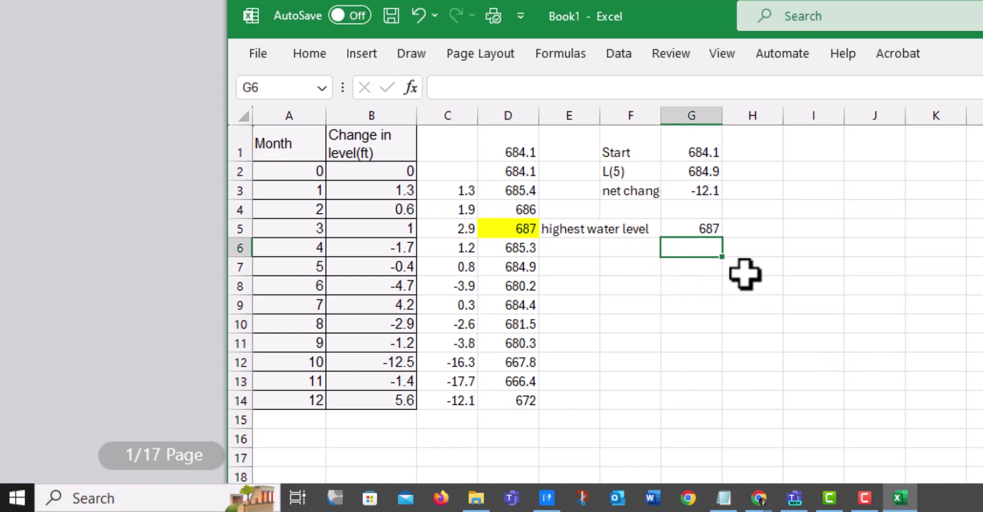
{"action": "key", "text": "Left"}
{"action": "type", "text": "lo"}
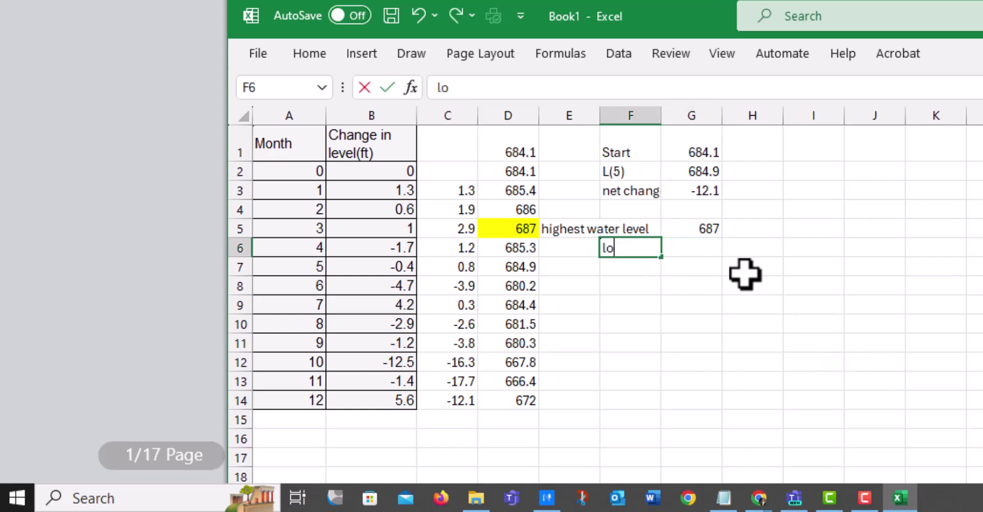
{"action": "key", "text": "Escape"}
{"action": "key", "text": "Left"}
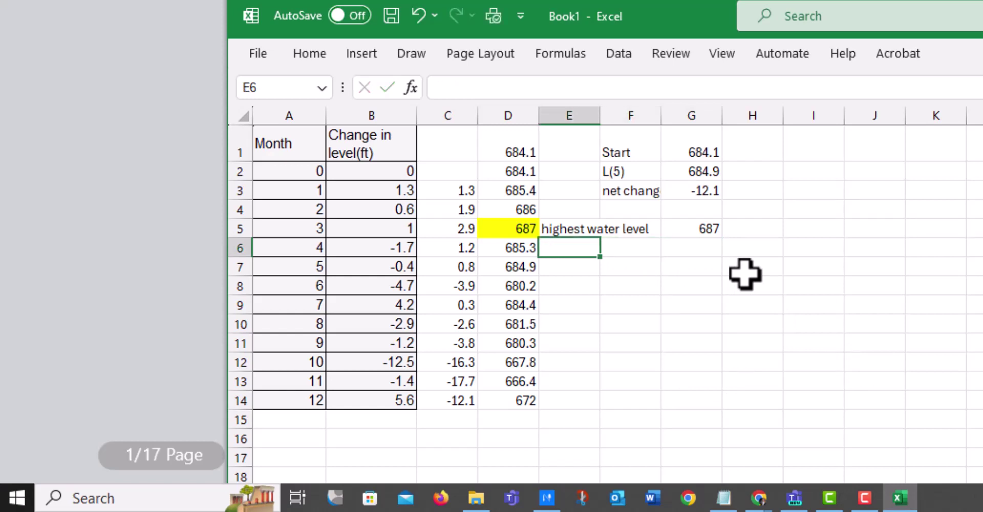
Step: Label cell F6 as lowest
{"action": "key", "text": "Right"}
{"action": "type", "text": "lowest"}
{"action": "key", "text": "Tab"}
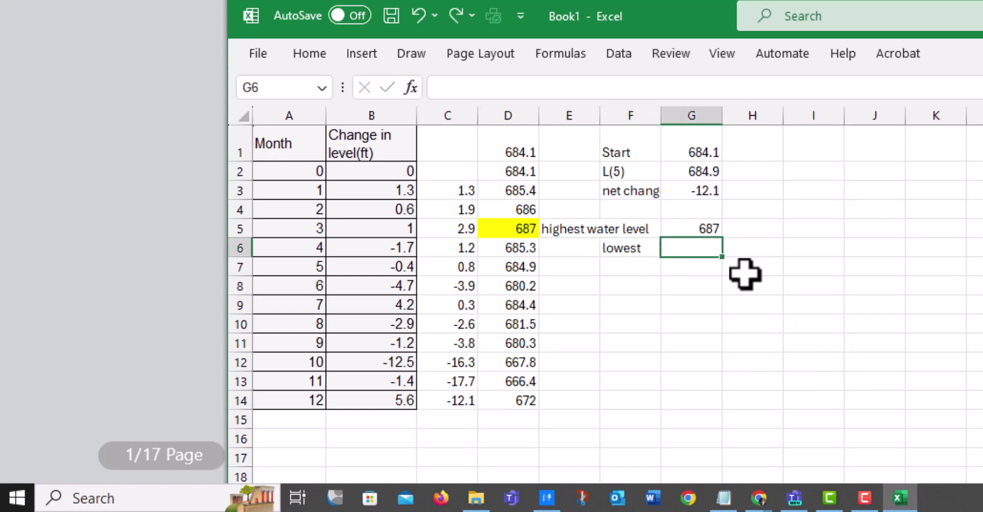
Step: Calculate the lowest water level in cell G6 with the formula =MIN(D1:D14)
{"action": "type", "text": "=mind("}
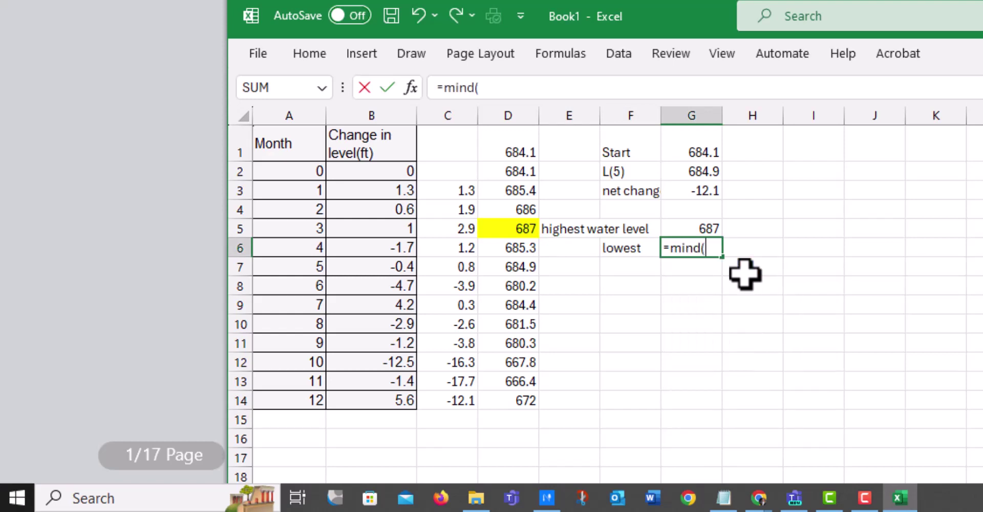
{"action": "key", "text": "BackSpace"}
{"action": "key", "text": "BackSpace"}
{"action": "type", "text": "("}
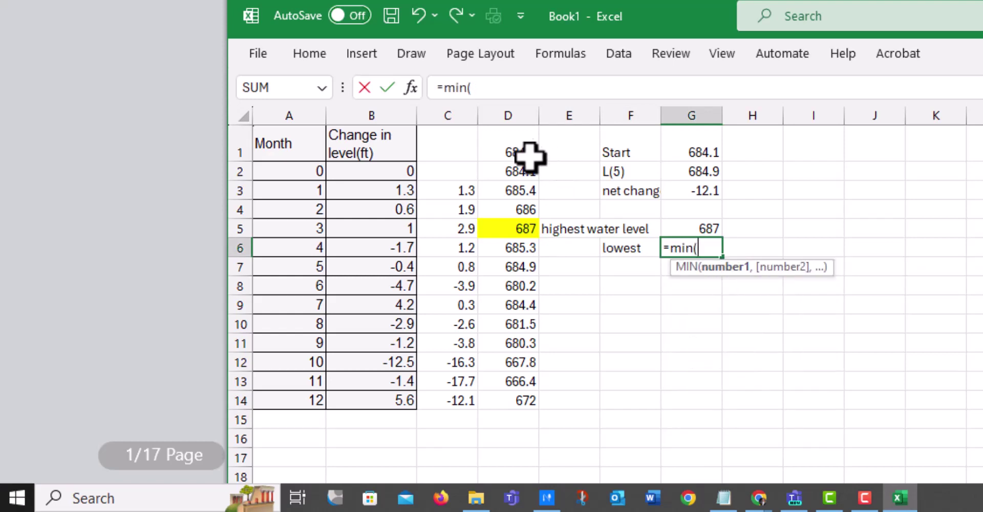
{"action": "left_click_drag", "start_coordinate": [530, 156], "coordinate": [526, 404]}
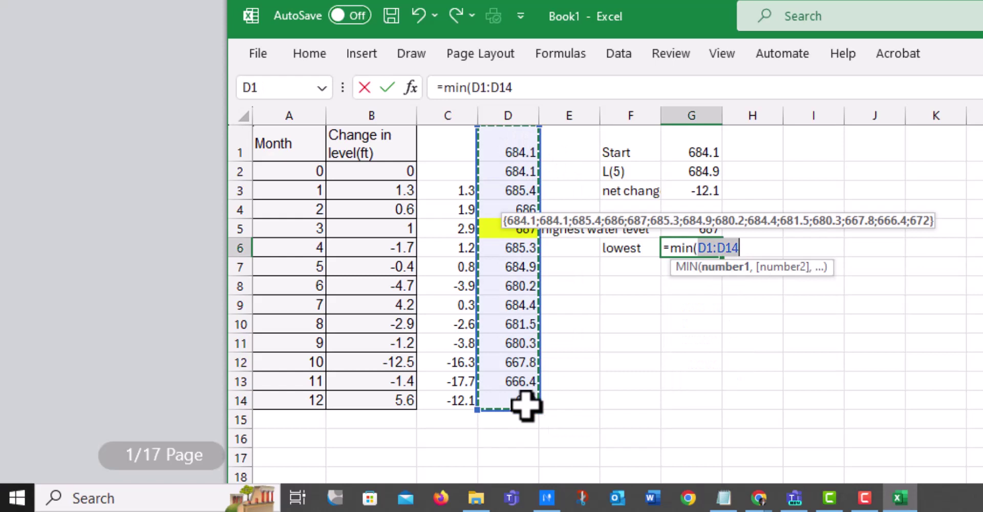
{"action": "key", "text": "Return"}
{"action": "left_click", "coordinate": [711, 251]}
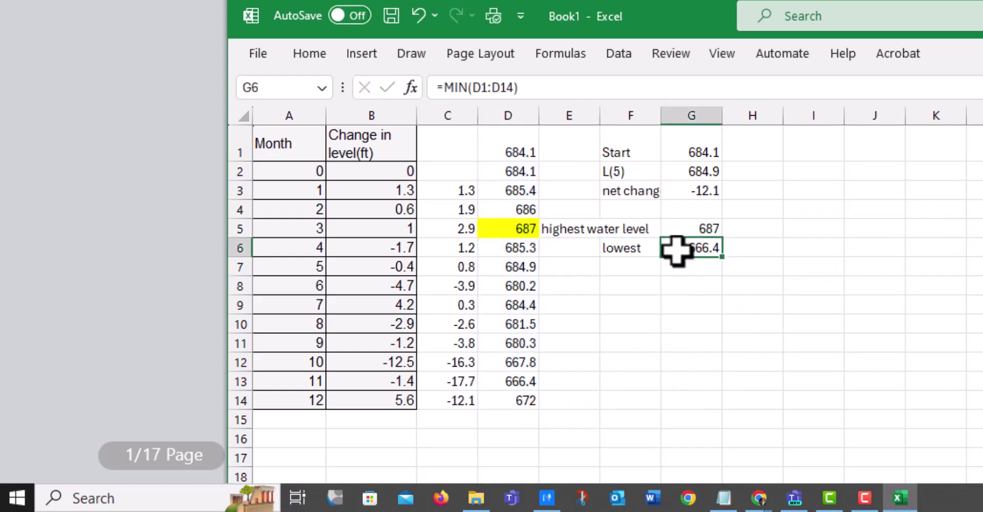
Step: Record the month of the lowest level by entering month in H6 and 11 in I6
{"action": "left_click", "coordinate": [269, 379]}
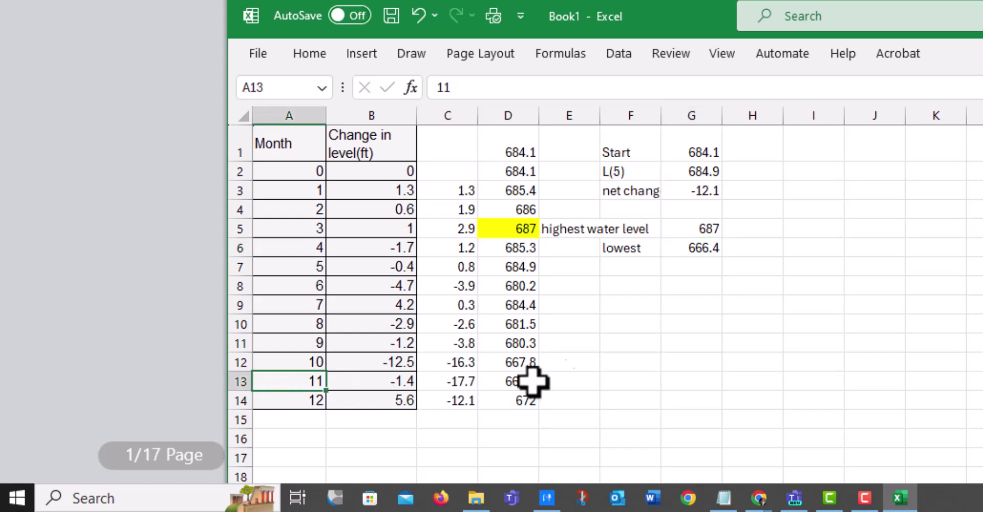
{"action": "left_click", "coordinate": [767, 249]}
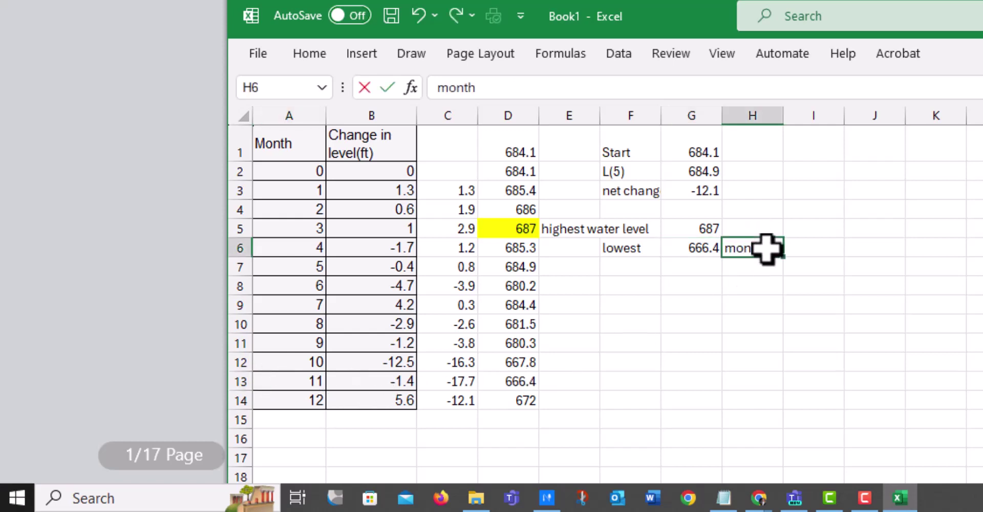
{"action": "key", "text": "Tab"}
{"action": "type", "text": "11"}
{"action": "key", "text": "Tab"}
{"action": "key", "text": "Tab"}
{"action": "key", "text": "Tab"}
{"action": "key", "text": "Tab"}
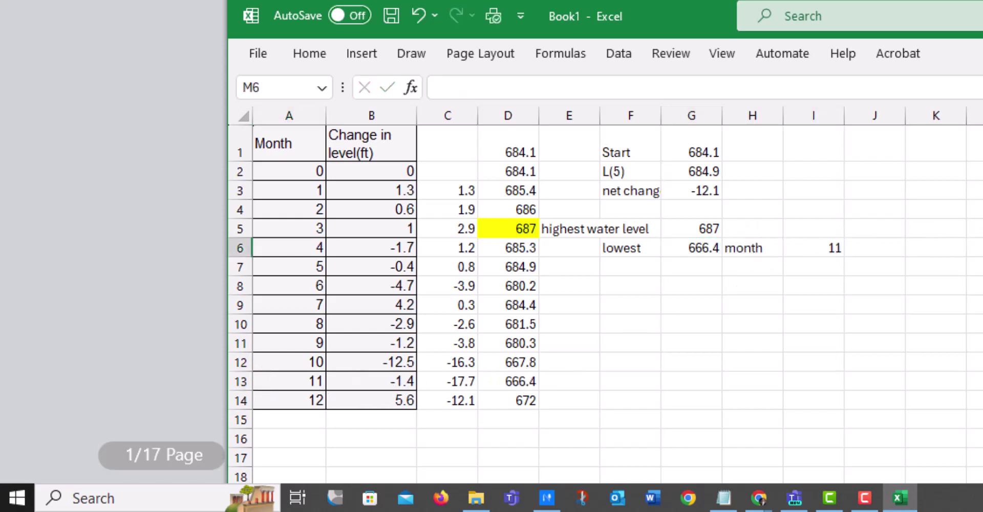